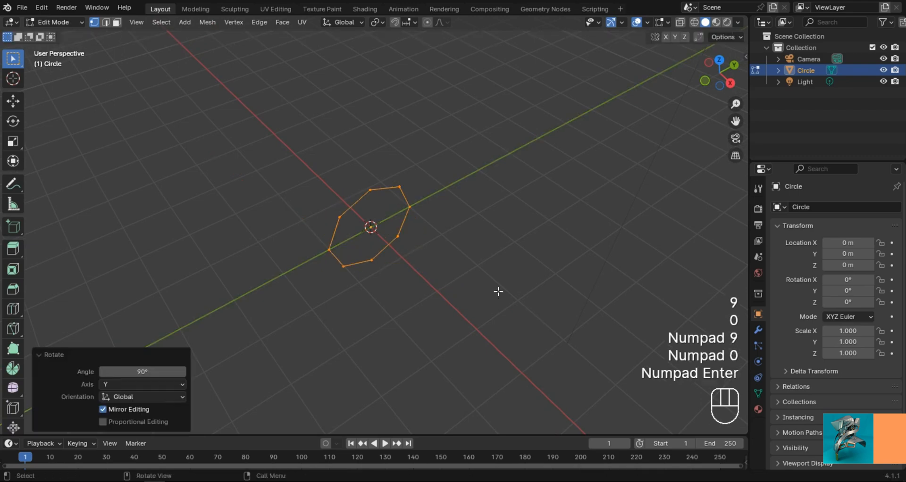
Step: Move the circle 4 m along the Y axis, away from the object's origin
scroll(429, 270, down, 3)
middle_drag(422, 268, 463, 265)
text(gy)
text(4)
key(KP_Enter)
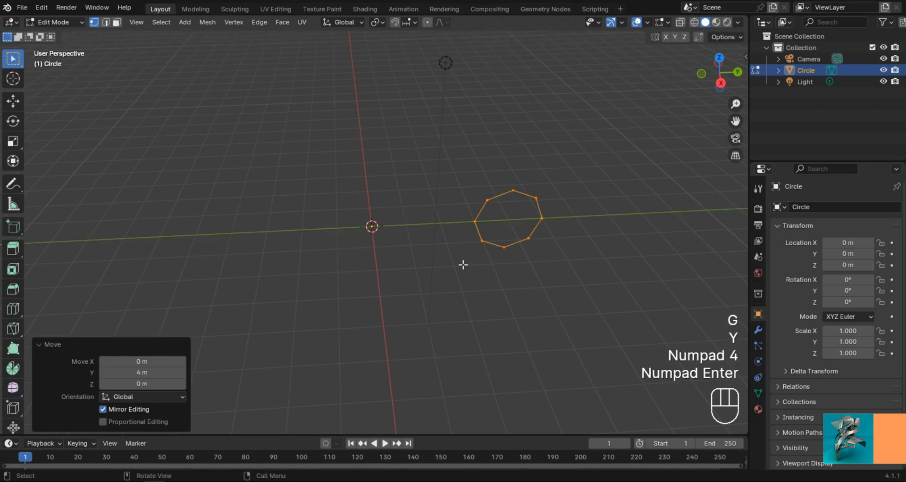
Step: Return to Object Mode and add a Screw modifier to the circle
middle_drag(257, 217, 403, 241)
key(Tab)
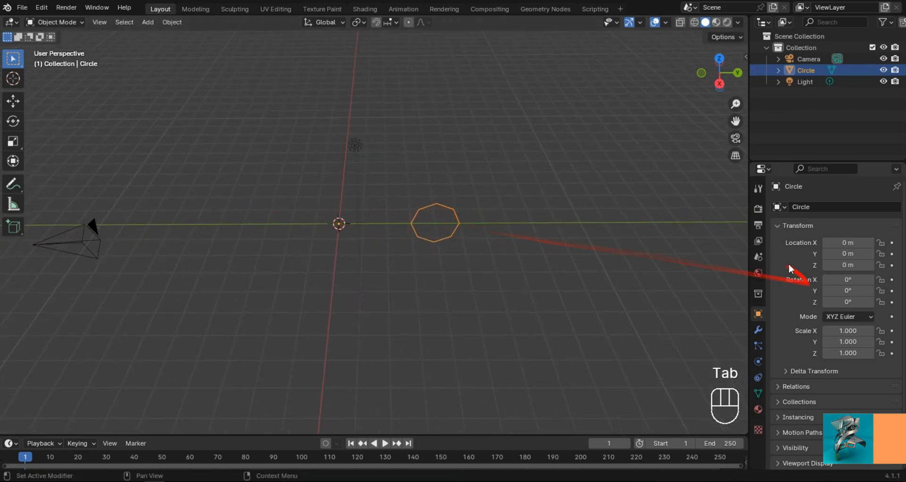
click(761, 330)
click(834, 206)
mouse_move(791, 213)
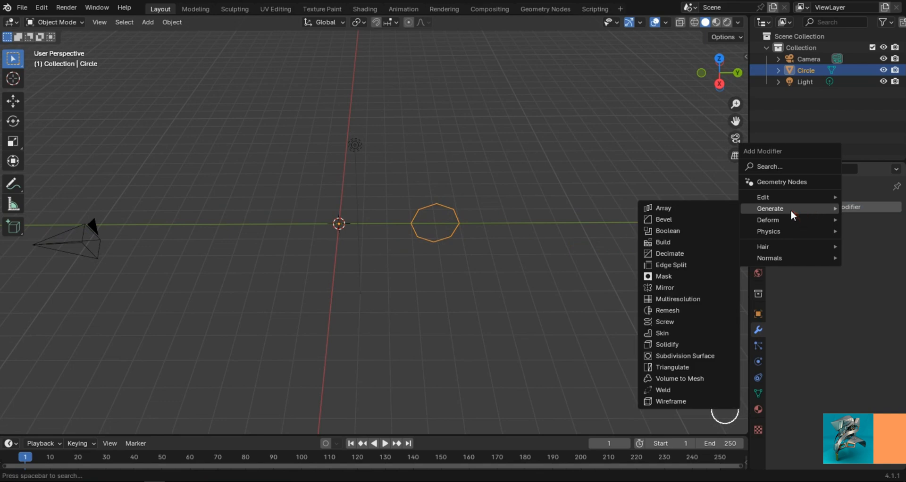
click(672, 322)
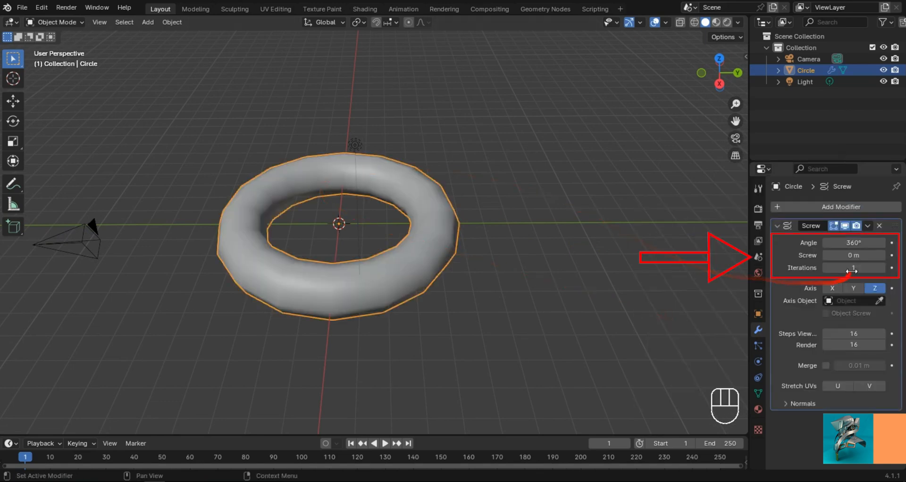
Step: Set the Screw modifier's screw offset to 2 m and its iterations to 6
click(860, 258)
text(2)
key(Return)
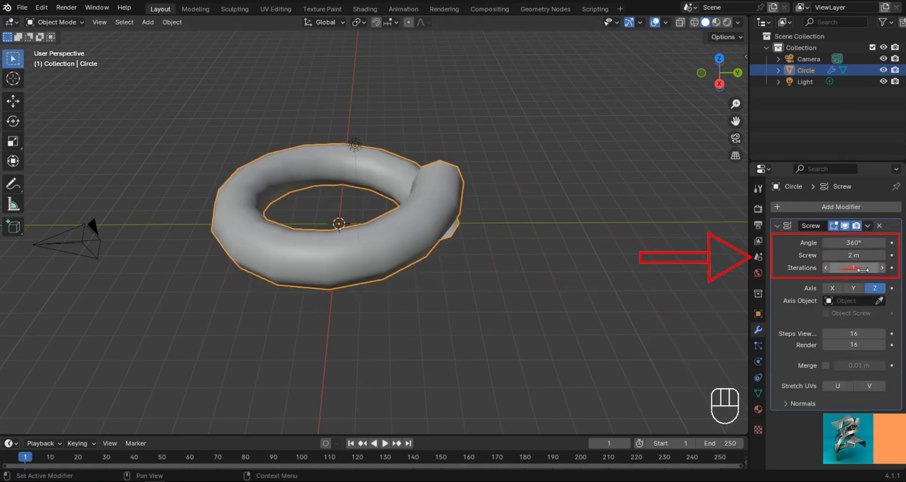
click(854, 273)
text(6)
key(Return)
scroll(451, 176, down, 5)
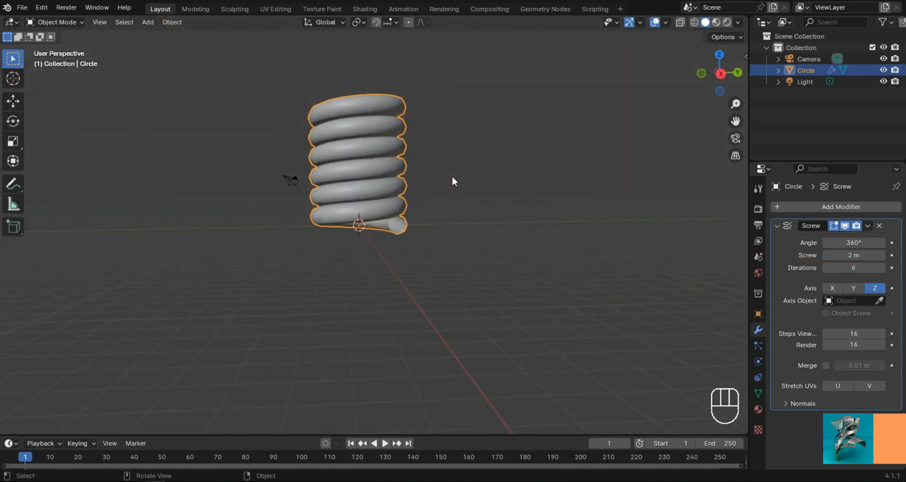
Step: Duplicate the coil in place and rotate the copy 180° about the Y axis
key(shift+d)
right_click(438, 239)
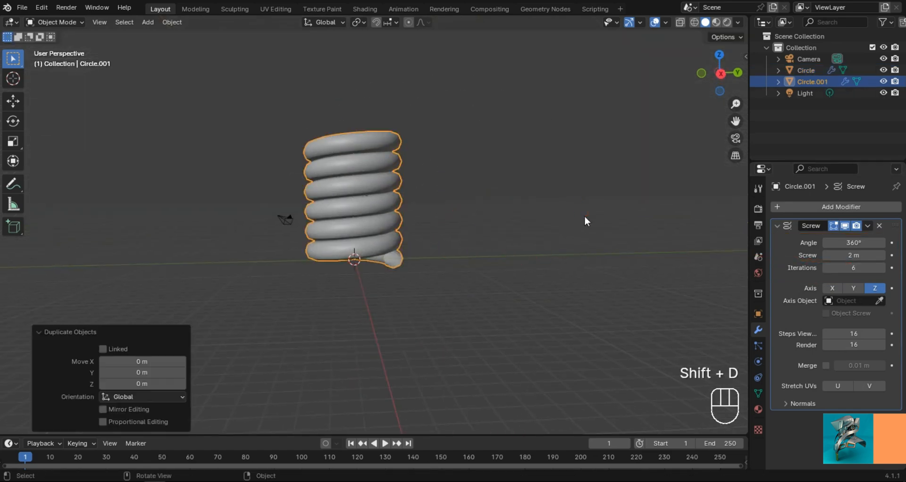
key(r)
key(y)
key(KP_1)
key(KP_8)
key(KP_0)
key(KP_Enter)
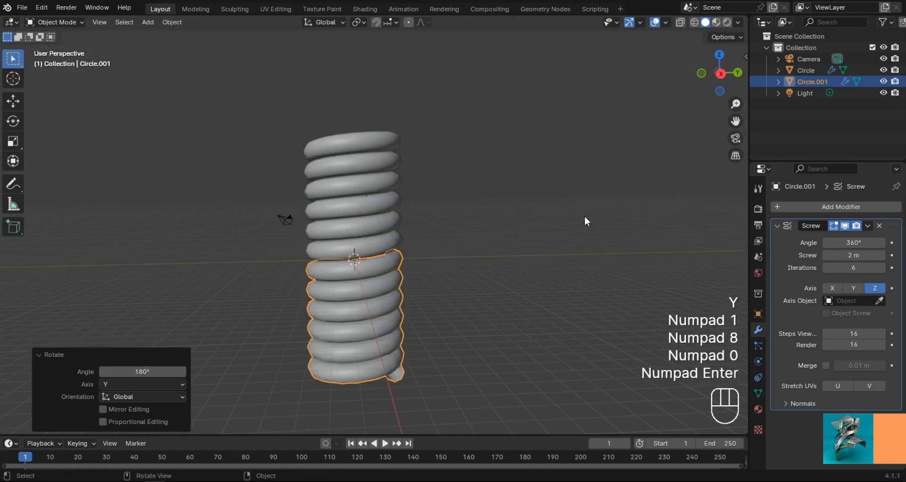
Step: Set the duplicate coil's Screw modifier to 1 iteration and an angle of 350°
middle_drag(395, 304, 737, 264)
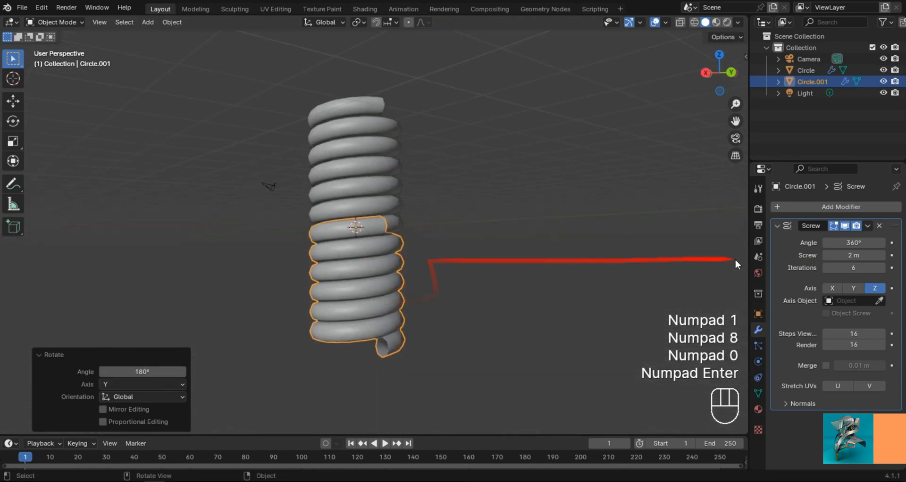
click(858, 268)
key(Return)
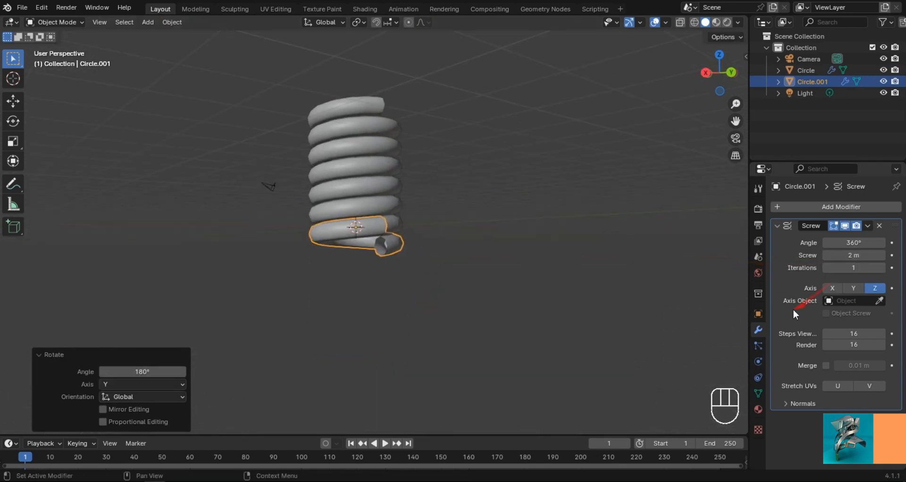
scroll(379, 277, up, 4)
middle_drag(441, 264, 391, 229)
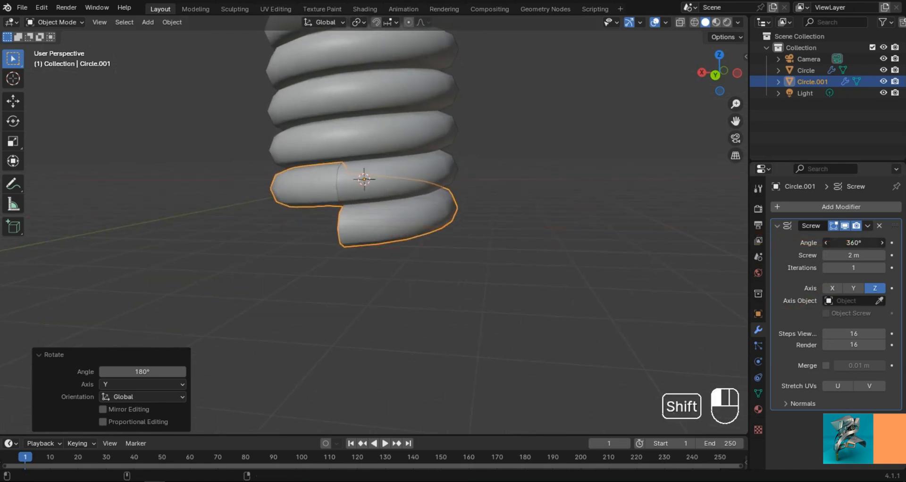
shift+drag(853, 243, 849, 243)
middle_drag(337, 236, 318, 221)
middle_drag(377, 210, 378, 212)
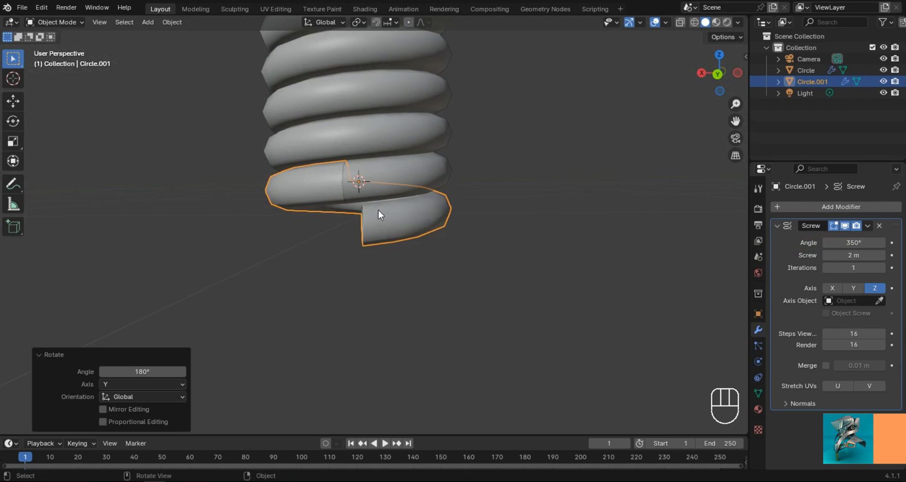
Step: Isolate the duplicate coil in Edit Mode and face its circular profile in left orthographic view
key(Tab)
middle_drag(437, 208, 341, 202)
scroll(341, 202, up, 4)
shift+middle_drag(340, 202, 400, 256)
key(slash)
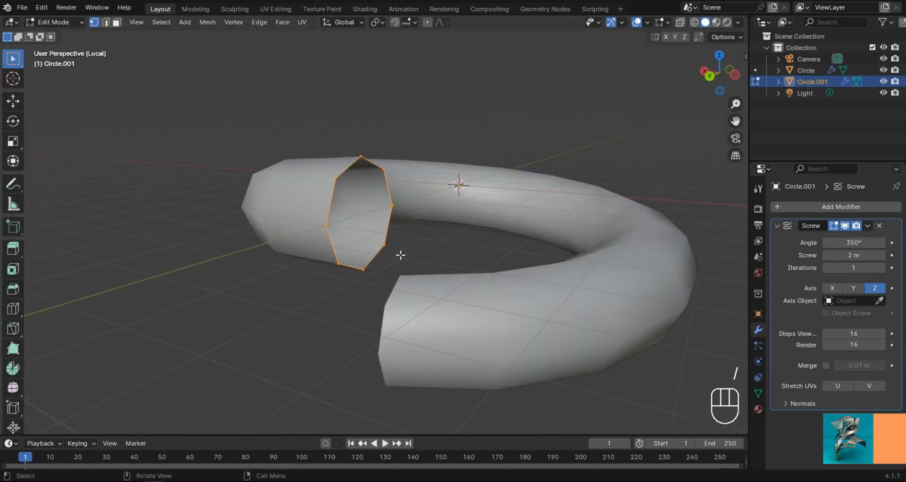
click(721, 80)
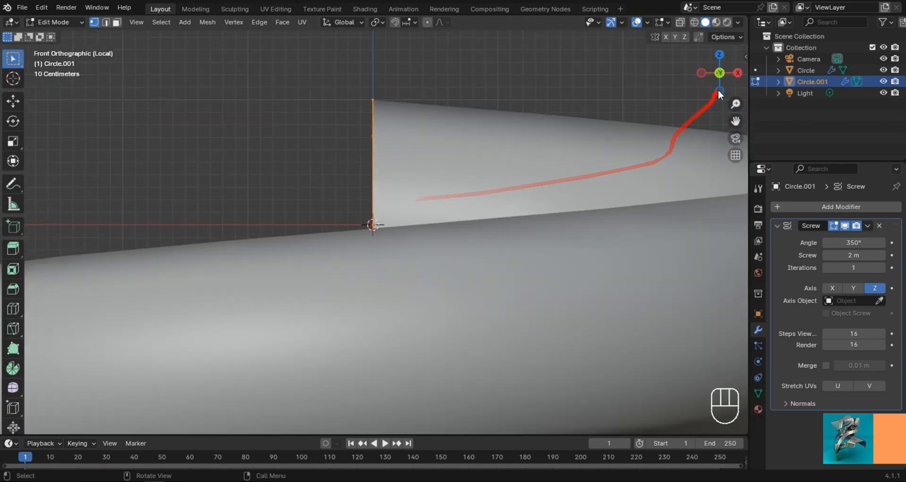
click(702, 74)
scroll(467, 195, down, 2)
shift+middle_drag(473, 194, 480, 181)
Step: Use vertex snapping to move the profile's two upper diagonal vertices up 0.29289 m, level with the top vertex
click(441, 150)
shift+click(320, 149)
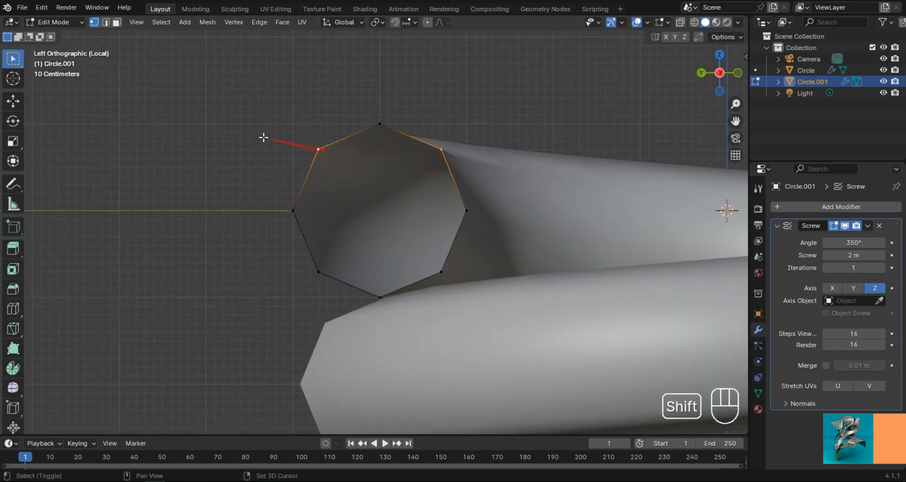
click(407, 23)
click(388, 90)
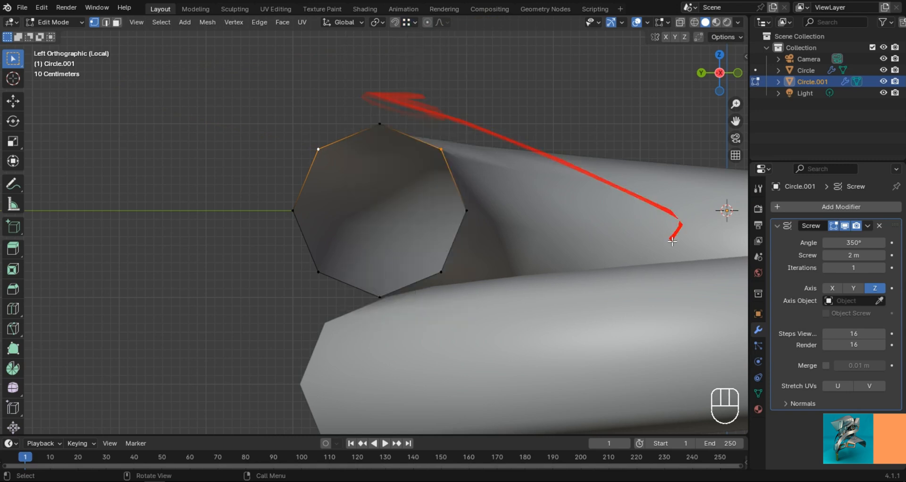
click(13, 101)
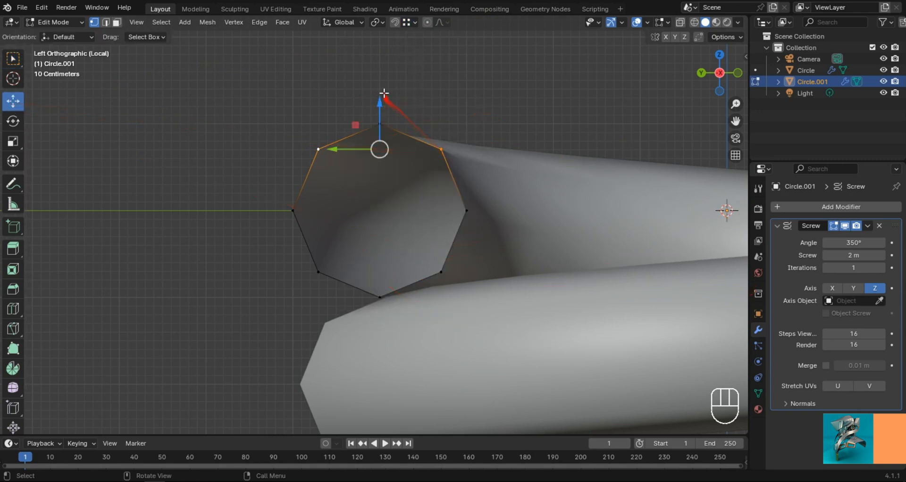
ctrl+drag(376, 93, 380, 123)
Step: Enable X-ray and move the profile's two lower diagonal vertices down 0.29289 m, level with the bottom vertex
shift+middle_drag(523, 219, 521, 183)
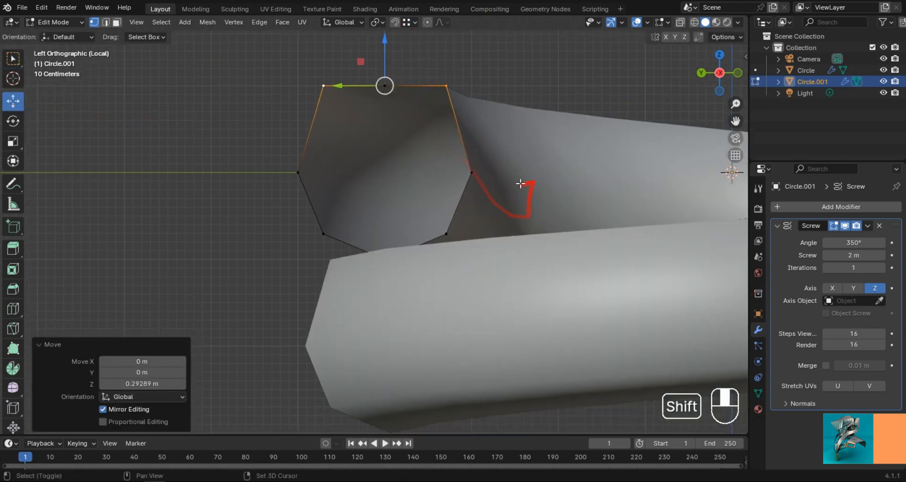
key(alt+z)
click(447, 232)
ctrl+drag(384, 233, 385, 258)
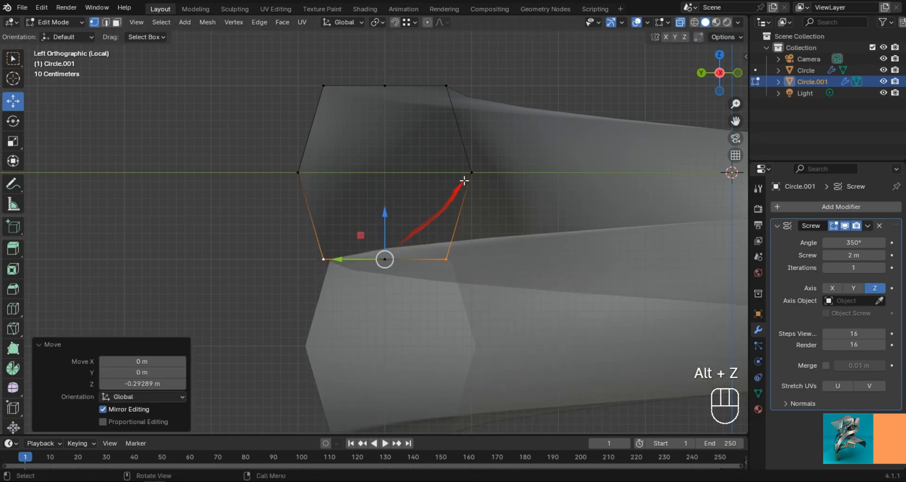
Step: Move the corner vertices on both sides outward 0.29289 m along Y to make the profile square
click(448, 84)
drag(409, 174, 443, 175)
click(325, 87)
shift+click(331, 259)
ctrl+drag(320, 185, 298, 181)
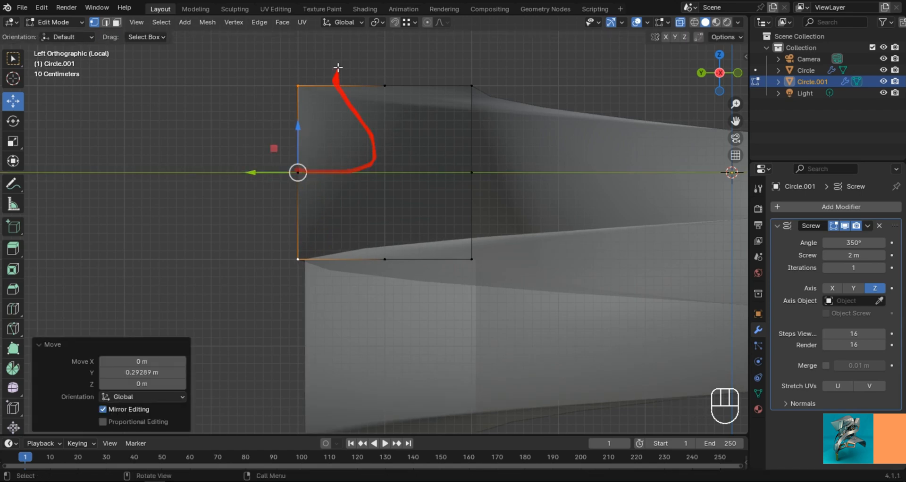
drag(253, 64, 481, 268)
key(s)
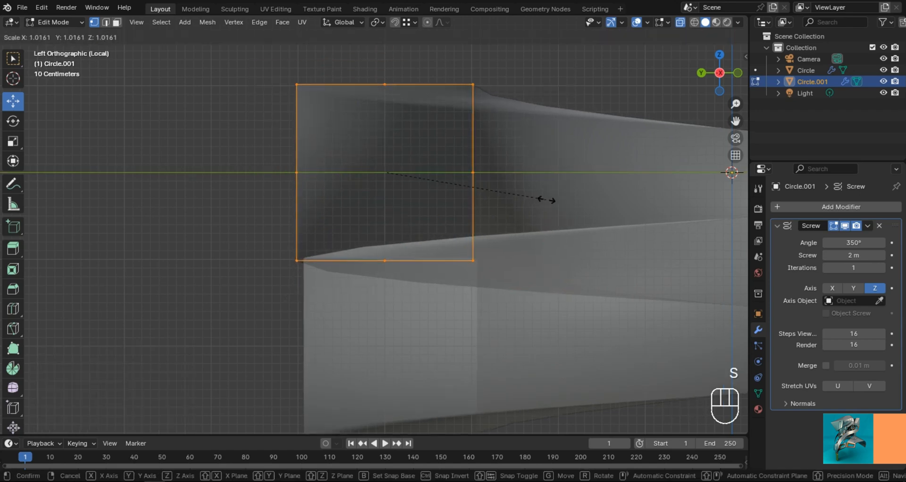
right_click(543, 200)
Step: Return to Object Mode, apply the duplicate's Screw modifier and turn off X-ray
middle_drag(395, 180, 384, 231)
key(Tab)
click(867, 225)
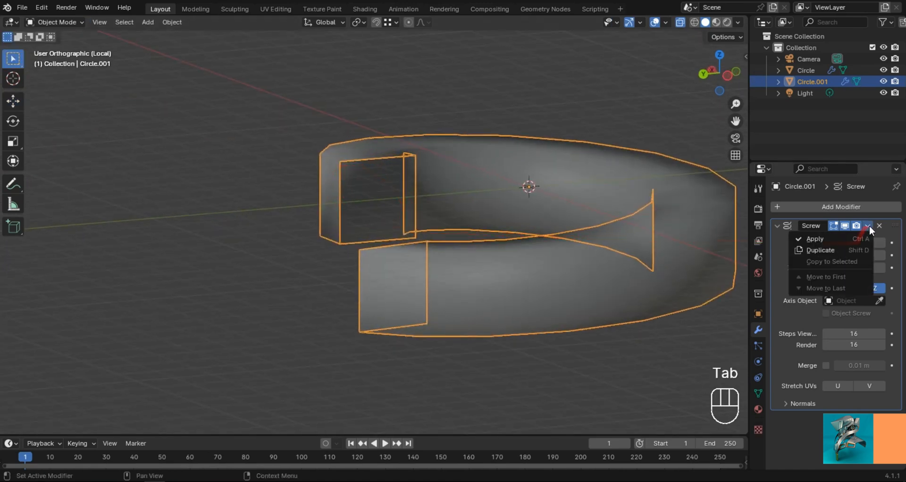
click(827, 238)
key(alt+z)
Step: Select the edge loops along the middle of the ring's inner and outer walls and flatten them to scale 0 along Z
middle_drag(454, 203, 361, 214)
key(Tab)
alt+click(325, 154)
click(364, 212)
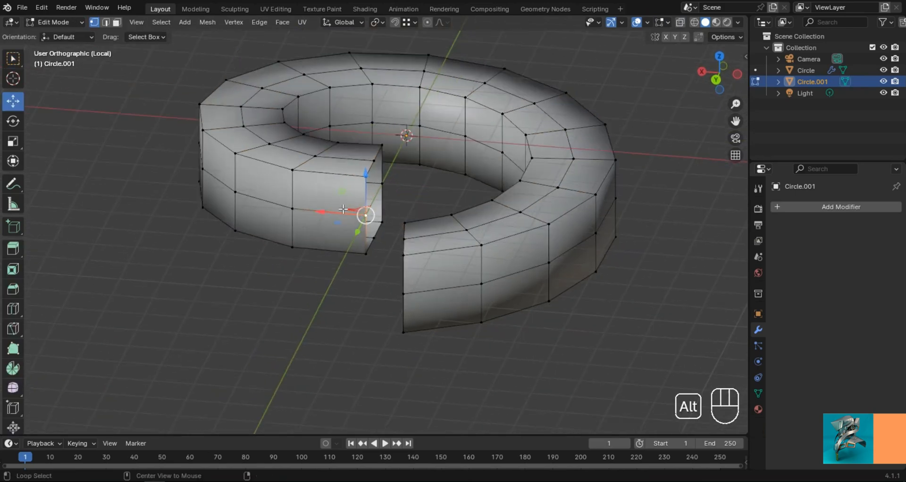
alt+click(359, 215)
middle_drag(438, 229, 632, 219)
key(s)
key(z)
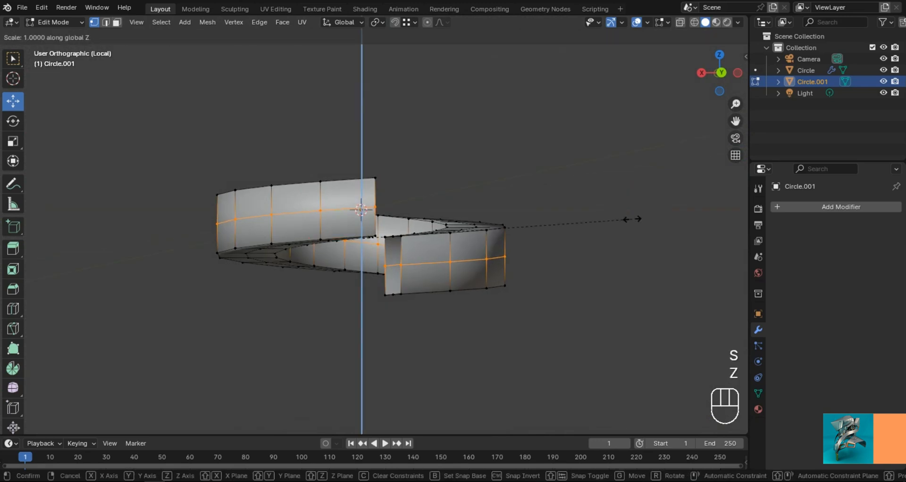
key(BackSpace)
key(KP_0)
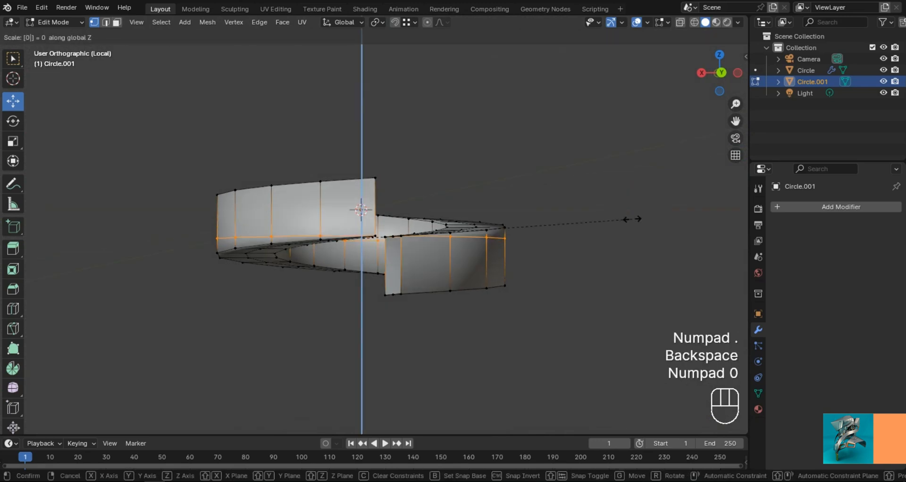
key(KP_Enter)
Step: Select the face loops below the flattened middle edges, including the underside, and delete them
scroll(403, 227, up, 4)
scroll(403, 226, up, 3)
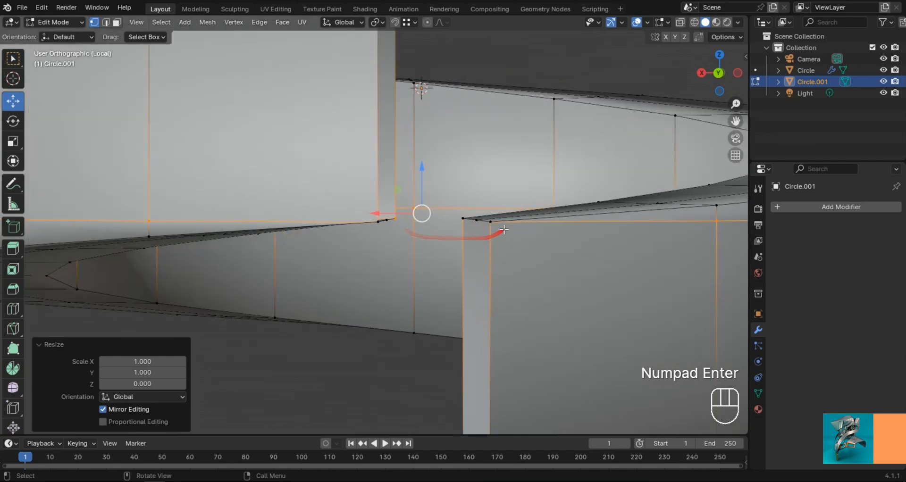
scroll(470, 223, down, 4)
shift+middle_drag(517, 228, 471, 196)
key(3)
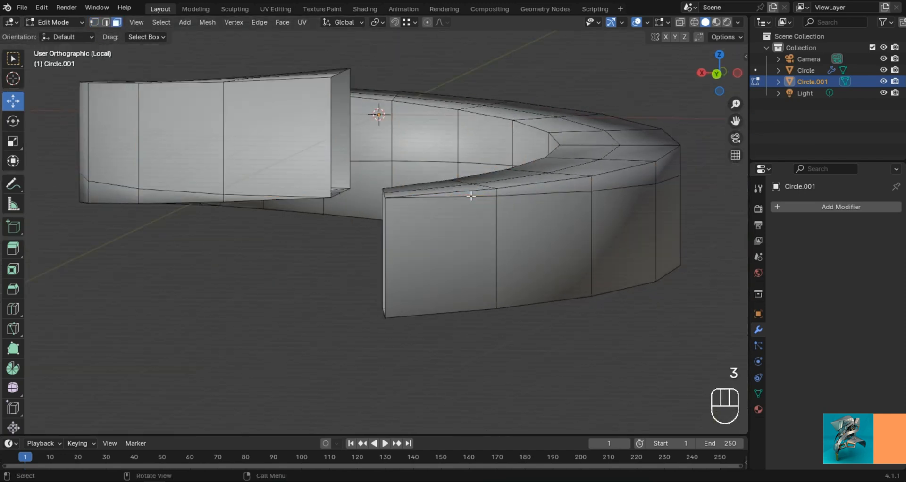
middle_drag(479, 228, 505, 226)
alt+click(364, 208)
alt+shift+click(503, 242)
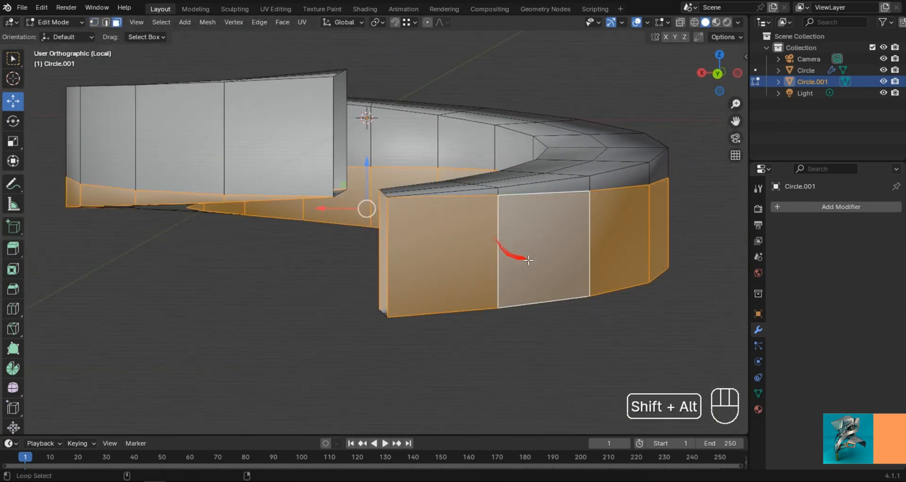
middle_drag(530, 257, 582, 200)
shift+click(452, 328)
shift+click(446, 341)
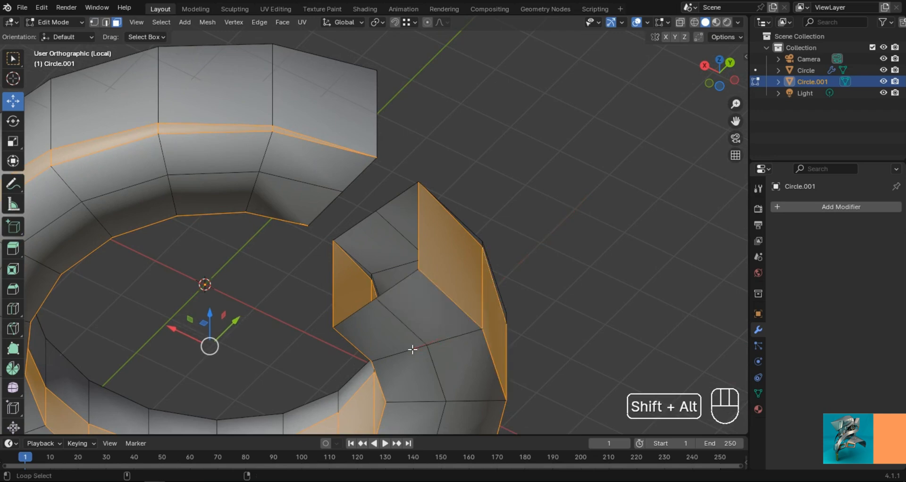
alt+shift+click(413, 348)
key(x)
click(406, 338)
Step: Dissolve the edge loop running along the middle of the ring's remaining horizontal surface
middle_drag(407, 337, 483, 263)
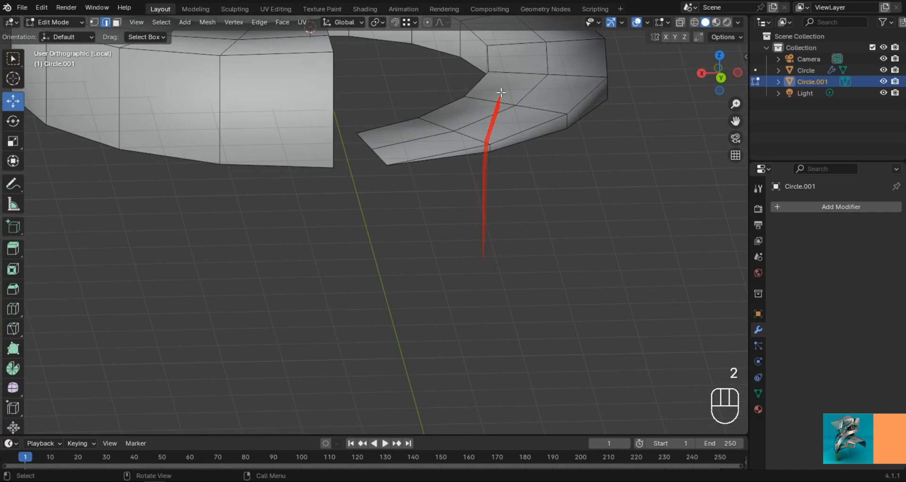
key(ctrl+x)
middle_drag(504, 126, 405, 158)
alt+click(406, 156)
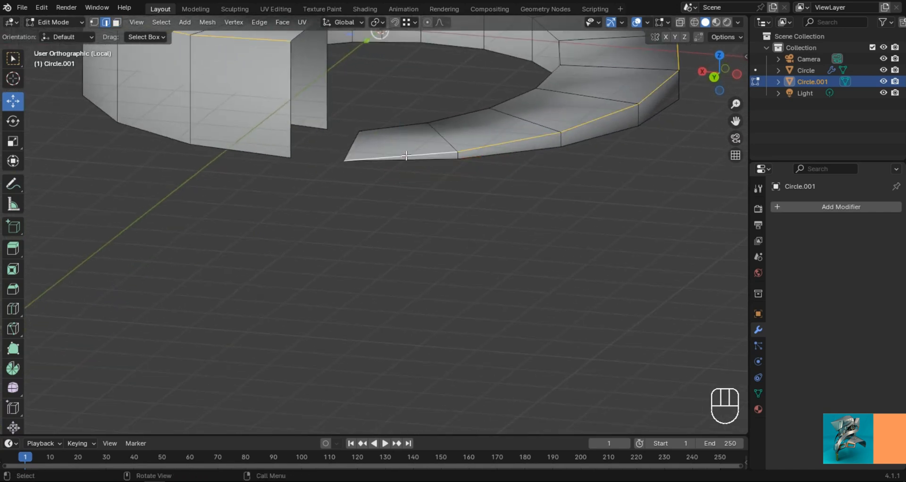
Step: Delete the end vertices at the thin, tapered tip of the ring
key(1)
drag(375, 121, 340, 182)
key(x)
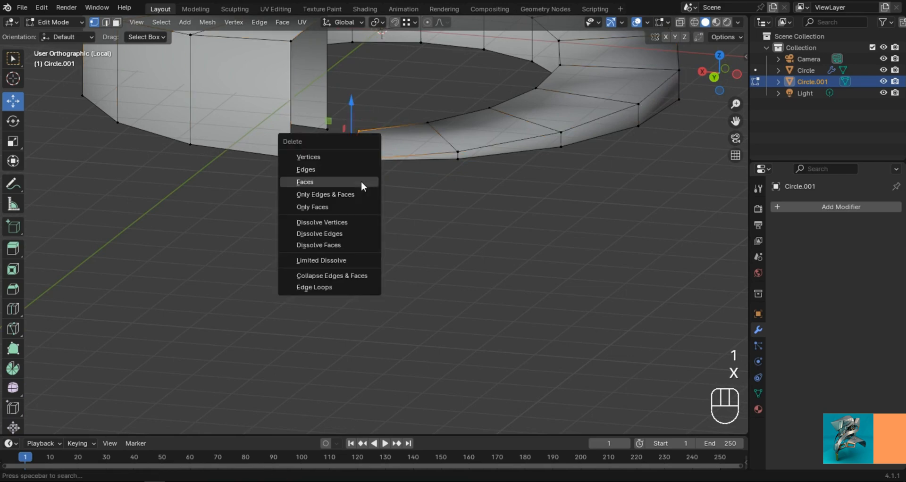
click(308, 157)
middle_drag(420, 188, 380, 125)
drag(379, 125, 356, 188)
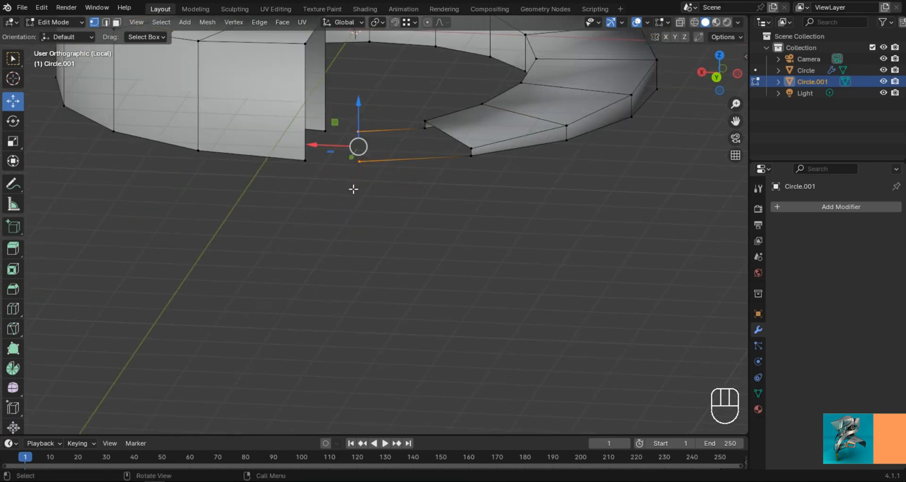
key(x)
click(353, 190)
Step: Fill the ring's open underside between the inner and outer walls with faces, then return to Object Mode and exit the isolated view
middle_drag(530, 192, 440, 197)
key(2)
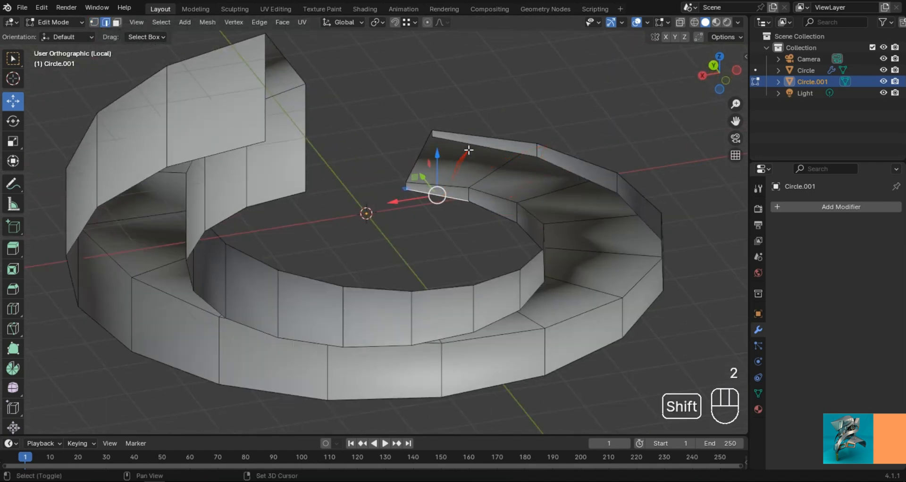
key(f)
key(f)
key(f)
key(f)
key(f)
key(f)
key(f)
key(f)
key(f)
key(f)
middle_drag(494, 153, 464, 216)
key(f)
key(f)
key(f)
key(f)
key(f)
key(Tab)
key(slash)
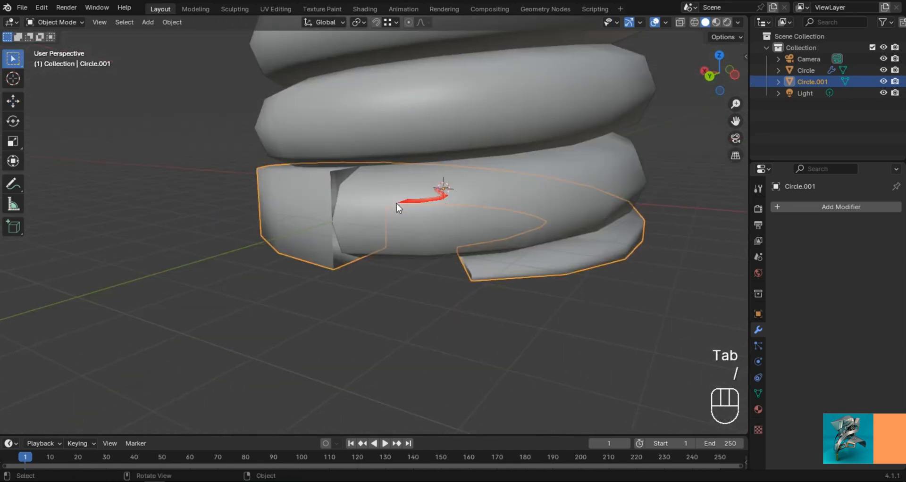
Step: Add a Subdivision Surface modifier at level 1 to the base end ring
middle_drag(376, 161, 375, 215)
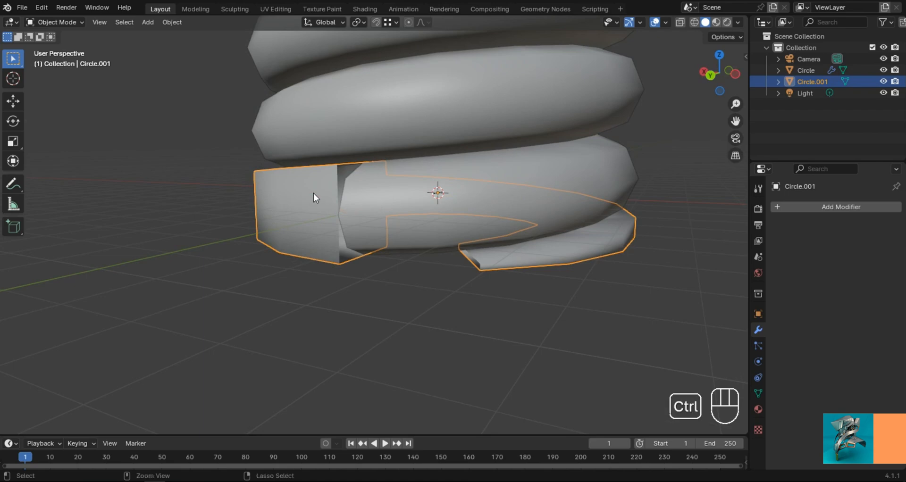
key(ctrl+1)
middle_drag(314, 192, 452, 231)
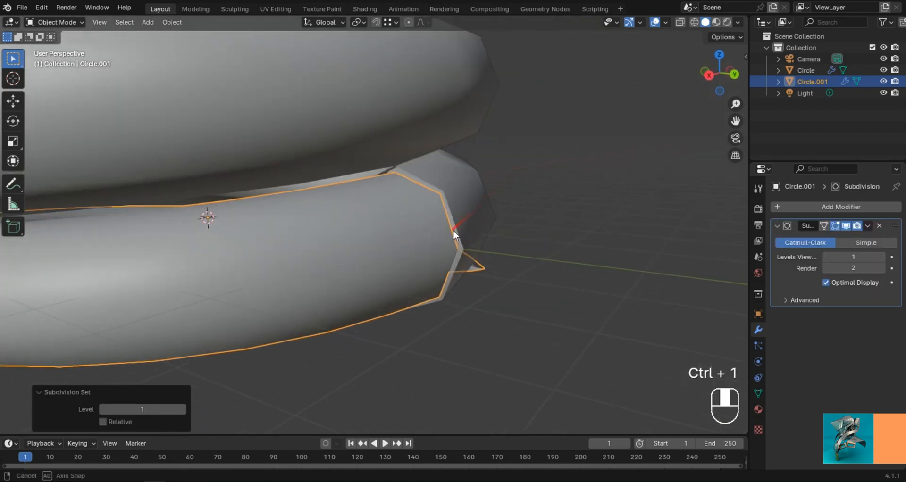
Step: Fatten the entire end ring mesh by about 0.123 m in Edit Mode, then return to Object Mode
key(Tab)
key(a)
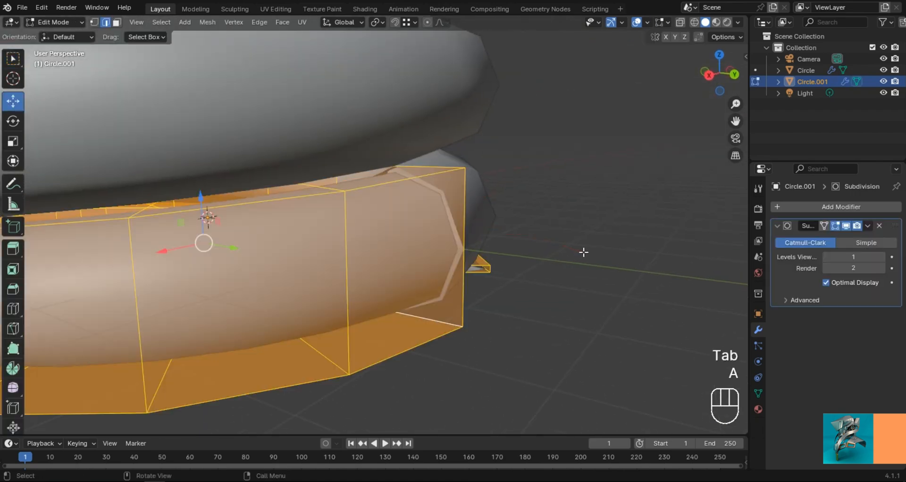
key(alt+s)
click(585, 253)
middle_drag(585, 253, 466, 227)
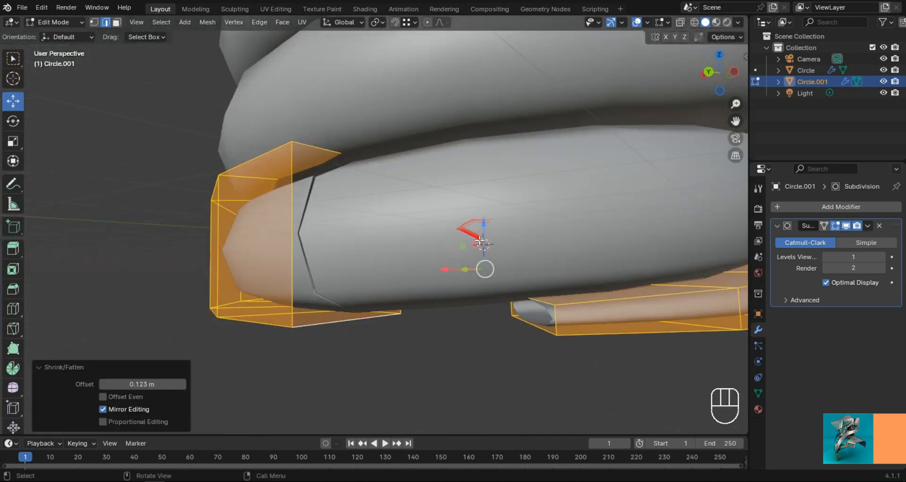
scroll(467, 224, down, 5)
key(Tab)
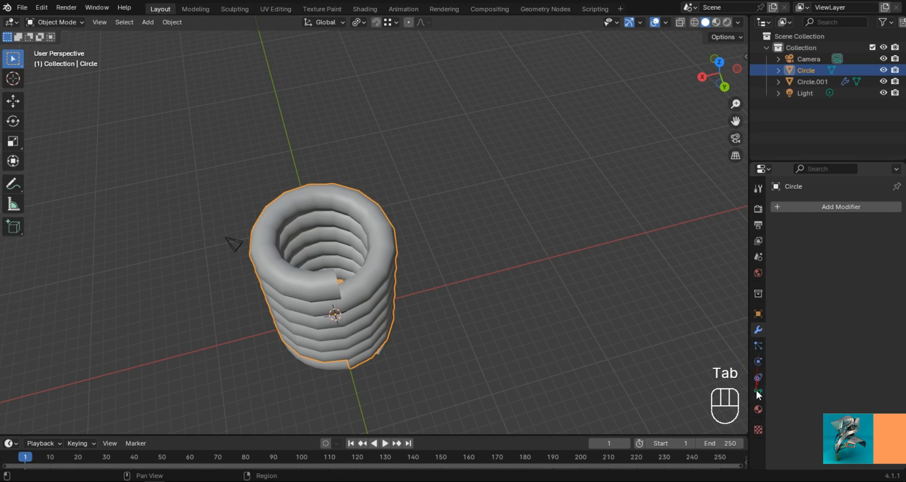
Step: Add a basis shape key and a second shape key to the coil, with the second key's value at 1
click(758, 394)
click(892, 313)
click(892, 313)
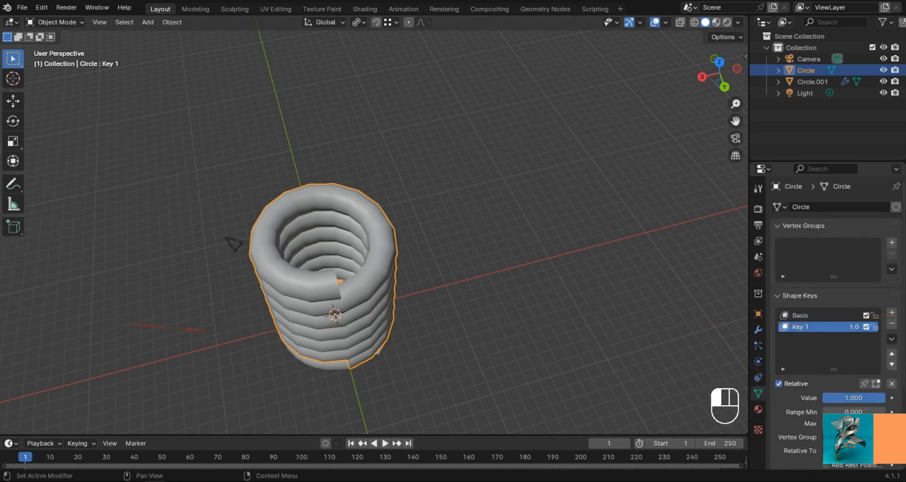
Step: Enter Edit Mode on the coil's second shape key and set the transform pivot point to 3D Cursor
key(Tab)
middle_drag(446, 292, 420, 242)
click(354, 22)
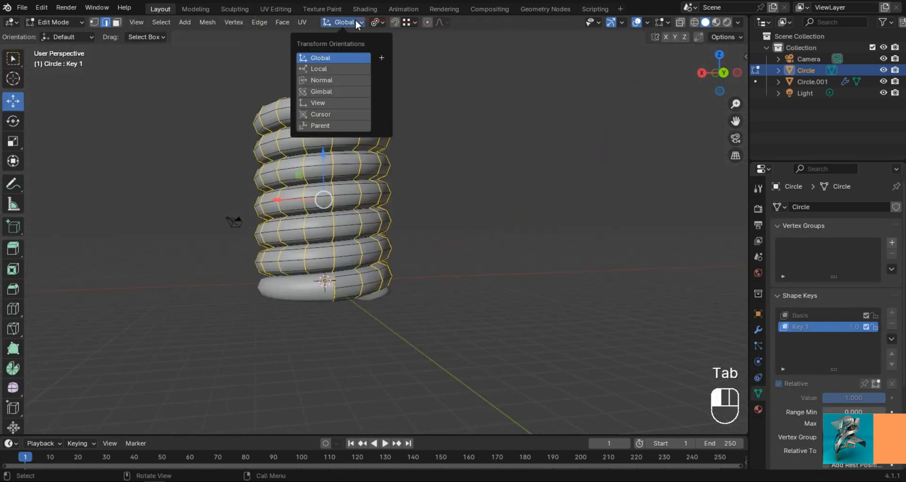
click(378, 22)
click(394, 75)
Step: Select the circular cross-section edges along the whole length of the coil by adding its edge rings to the selection
scroll(424, 226, down, 5)
shift+middle_drag(451, 236, 461, 288)
scroll(471, 285, down, 2)
shift+middle_drag(491, 274, 491, 276)
click(734, 159)
shift+middle_drag(508, 231, 510, 251)
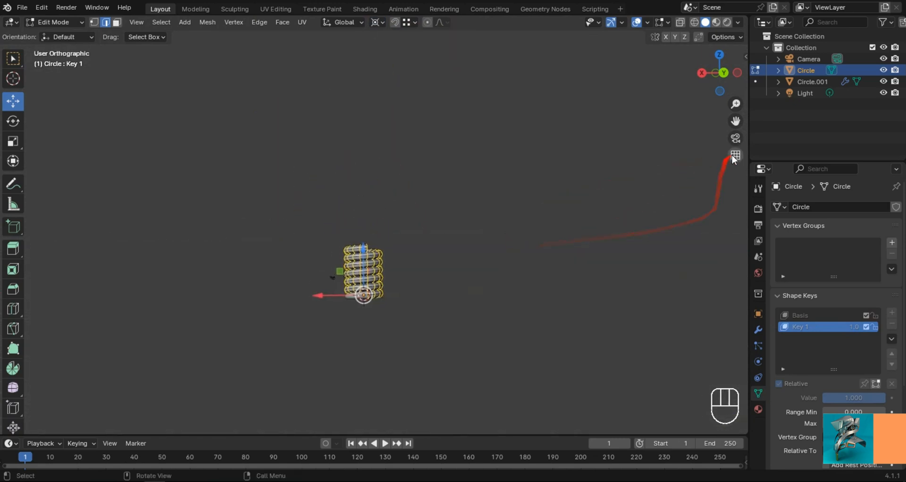
click(735, 158)
click(702, 76)
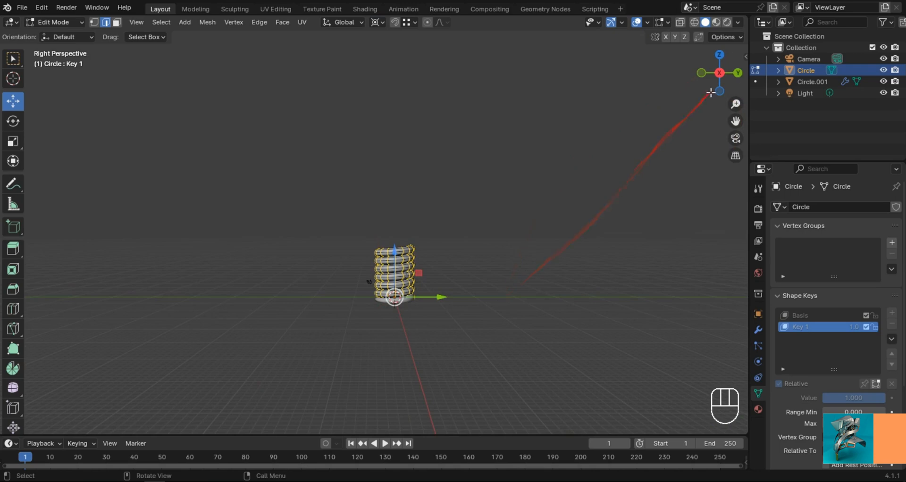
click(735, 157)
scroll(455, 302, up, 2)
shift+middle_drag(454, 302, 416, 335)
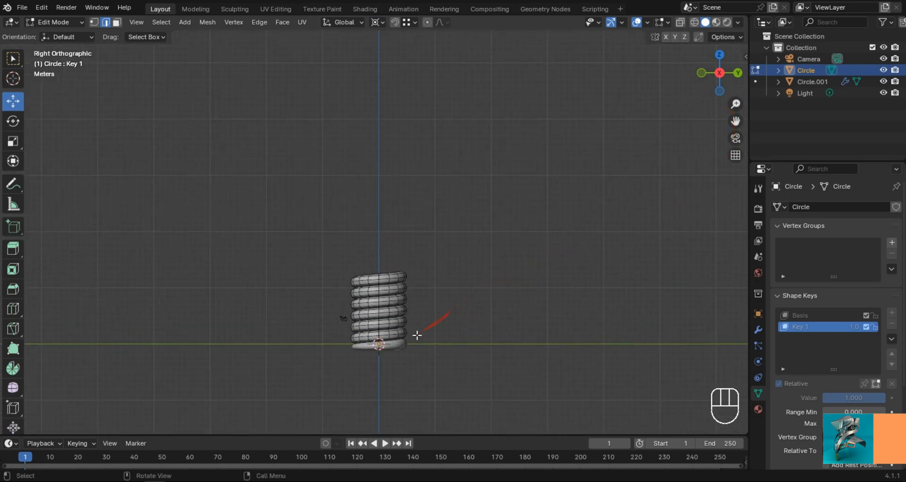
scroll(435, 345, up, 3)
shift+middle_drag(424, 298, 418, 163)
middle_drag(420, 178, 233, 246)
shift+middle_drag(335, 223, 443, 278)
scroll(461, 315, up, 5)
middle_drag(486, 305, 481, 293)
scroll(500, 316, up, 4)
shift+middle_drag(523, 332, 370, 263)
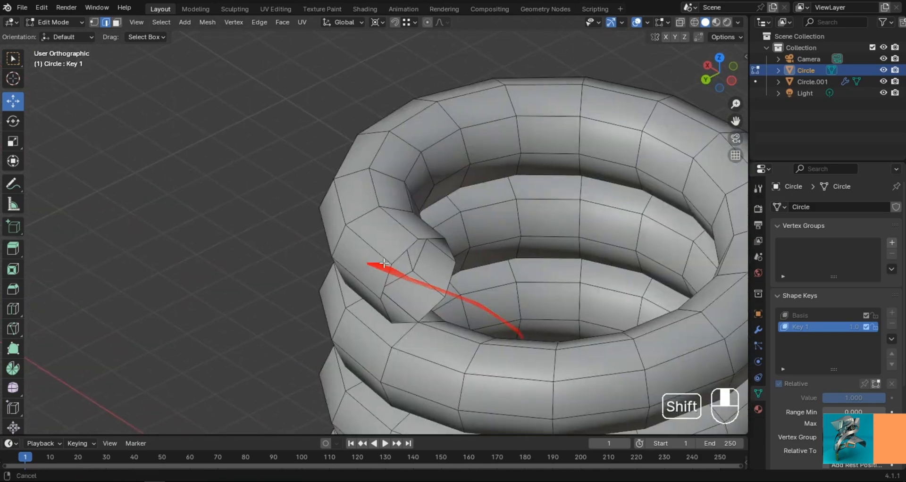
scroll(372, 263, up, 3)
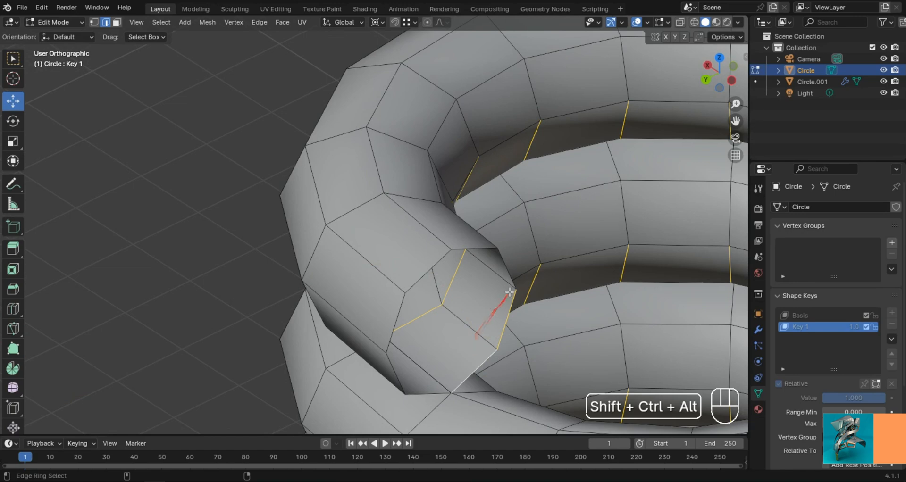
ctrl+alt+shift+click(332, 261)
middle_drag(391, 306, 345, 289)
ctrl+alt+shift+click(184, 241)
middle_drag(255, 271, 138, 207)
scroll(203, 260, down, 3)
middle_drag(207, 263, 234, 275)
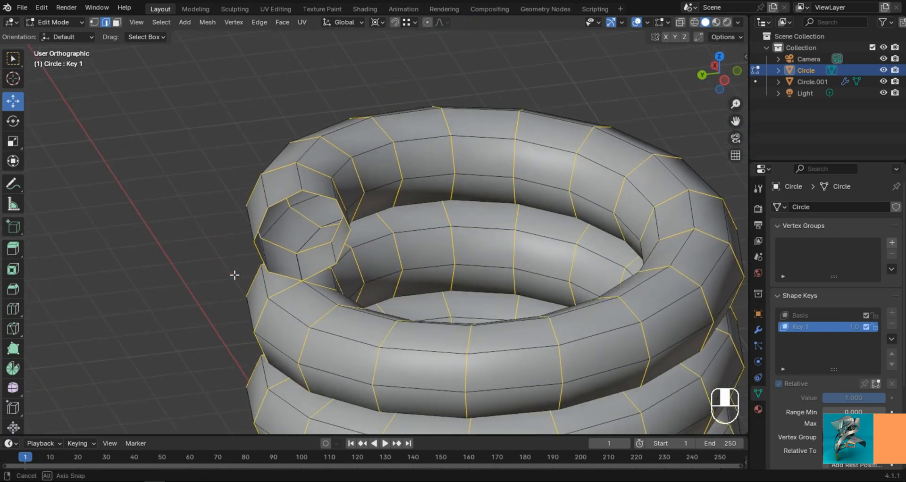
Step: Scale the selected cross-sections along Z by about 4.523 from the 3D cursor to stretch the coil
scroll(290, 254, down, 4)
middle_drag(312, 260, 553, 231)
scroll(510, 264, down, 7)
key(s)
key(z)
click(561, 75)
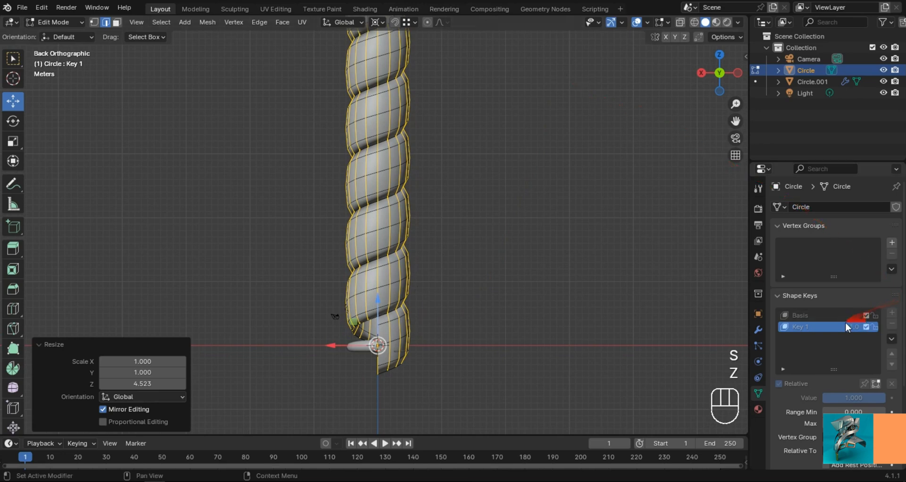
Step: Set the pivot point to Individual Origins and scale each cross-section along Z by about 0.244
click(377, 22)
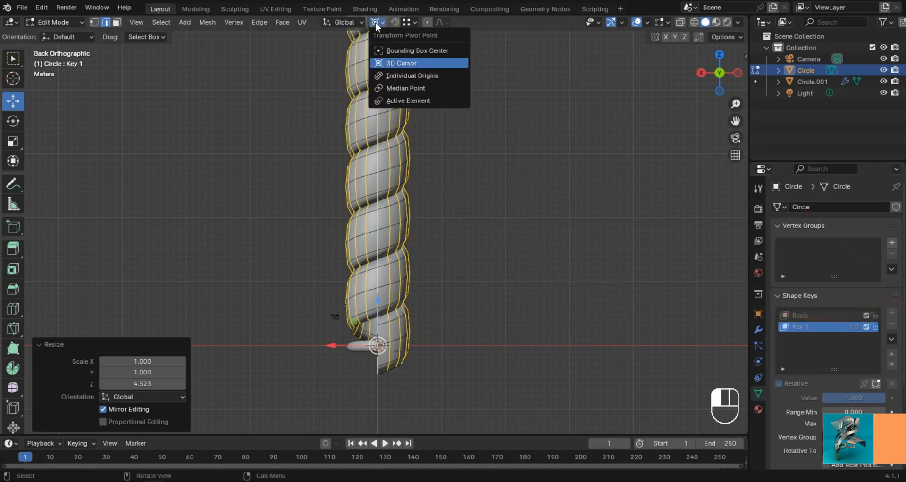
click(401, 76)
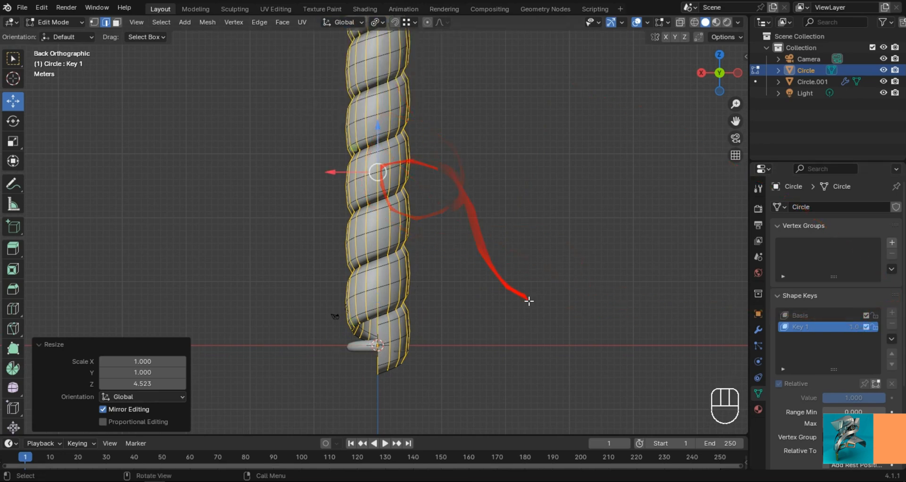
key(s)
key(z)
click(426, 185)
Step: Scale the cross-sections along Z by a further 0.905 to match the wire thickness of the base ring
scroll(394, 184, up, 6)
shift+middle_drag(420, 358, 404, 384)
scroll(370, 286, up, 4)
middle_drag(378, 283, 454, 282)
scroll(412, 238, up, 4)
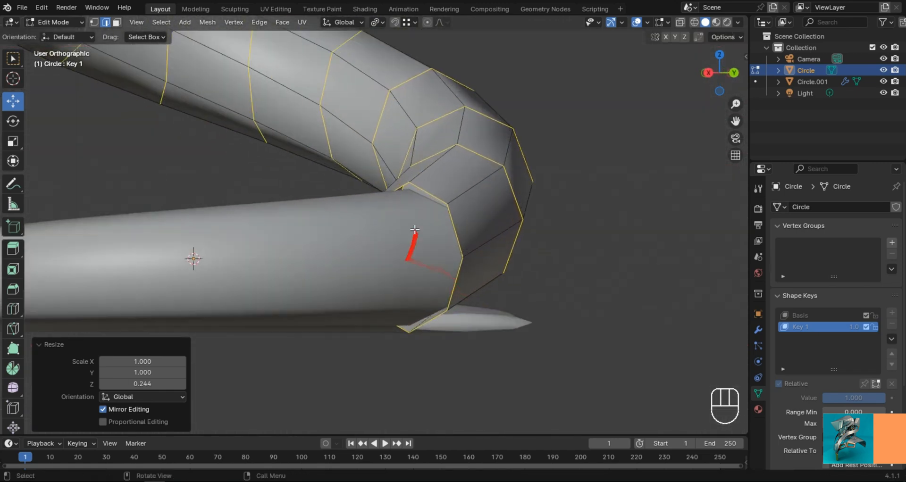
shift+middle_drag(580, 253, 568, 244)
key(s)
key(z)
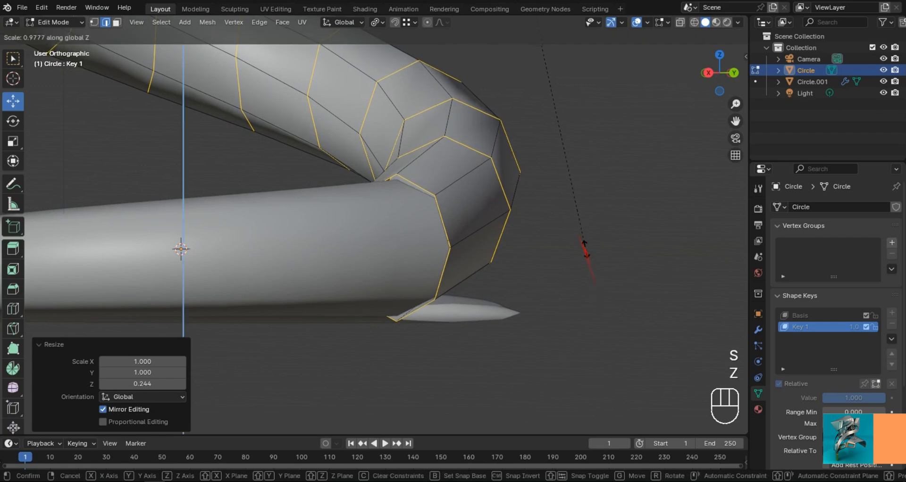
click(523, 120)
Step: Return to Object Mode and set the Key 1 shape key value to 0
scroll(537, 183, down, 5)
middle_drag(524, 189, 315, 247)
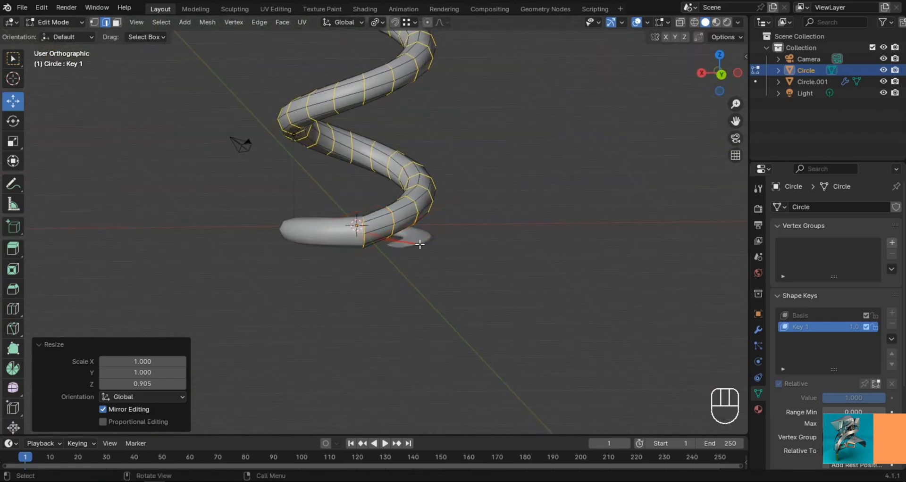
key(Tab)
drag(879, 397, 797, 398)
scroll(378, 276, down, 7)
scroll(353, 287, up, 7)
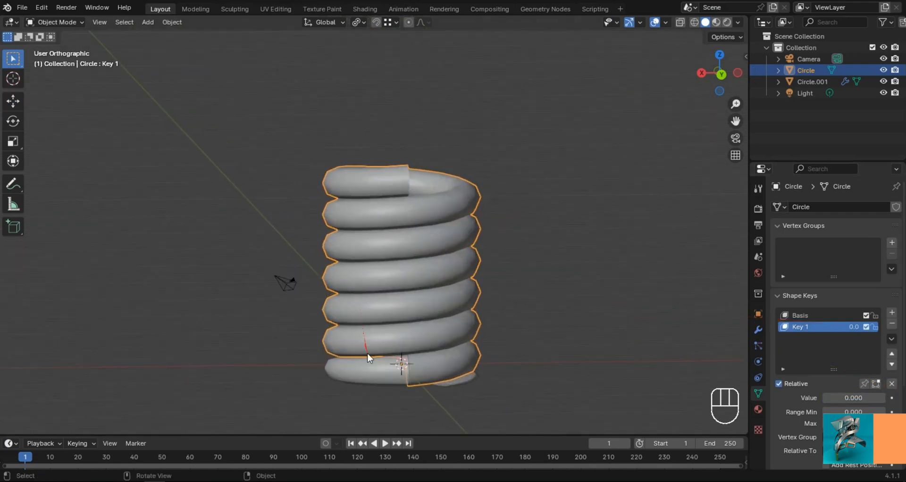
Step: Duplicate the base end ring and move the copy about 11.9 m up along Z to the coil's upper end
click(369, 361)
shift+middle_drag(441, 377, 412, 322)
key(shift+d)
key(z)
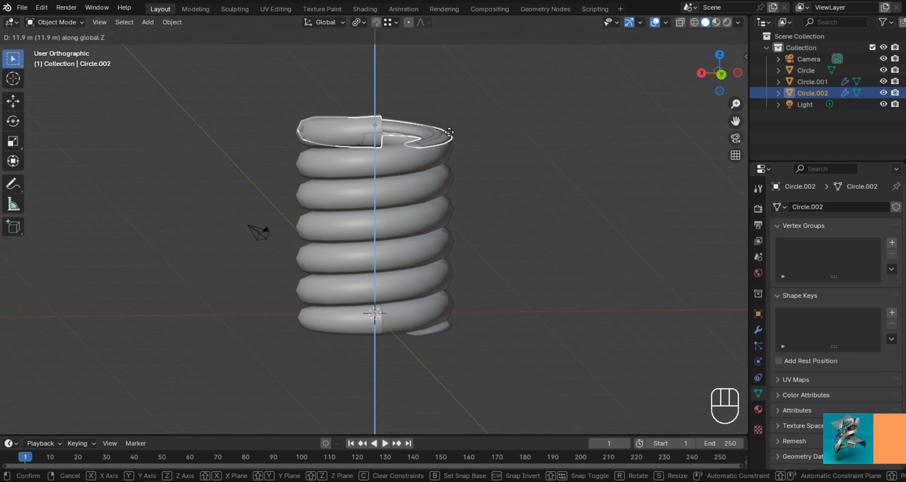
click(448, 133)
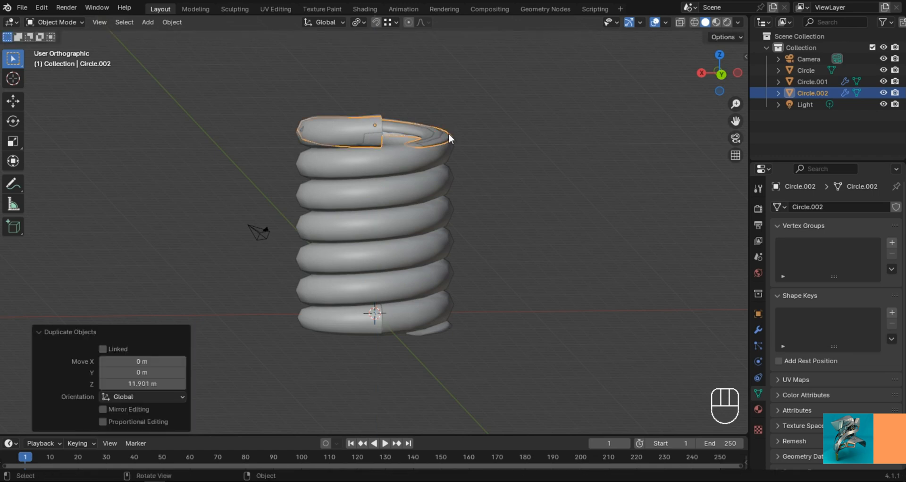
Step: Clear the upper ring's rotation and move it about 0.09 m up along Z to line up with the coil's end
key(alt+r)
scroll(420, 136, up, 3)
shift+middle_drag(420, 133, 507, 301)
scroll(500, 292, up, 2)
middle_drag(486, 286, 443, 138)
key(g)
key(z)
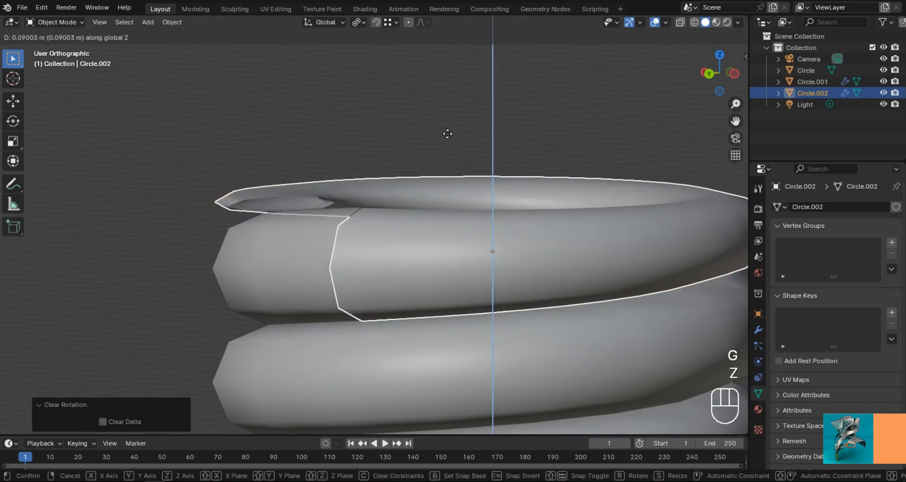
click(448, 134)
scroll(444, 136, down, 4)
middle_drag(370, 208, 503, 237)
click(502, 236)
scroll(504, 237, down, 4)
shift+middle_drag(514, 286, 551, 174)
shift+click(464, 193)
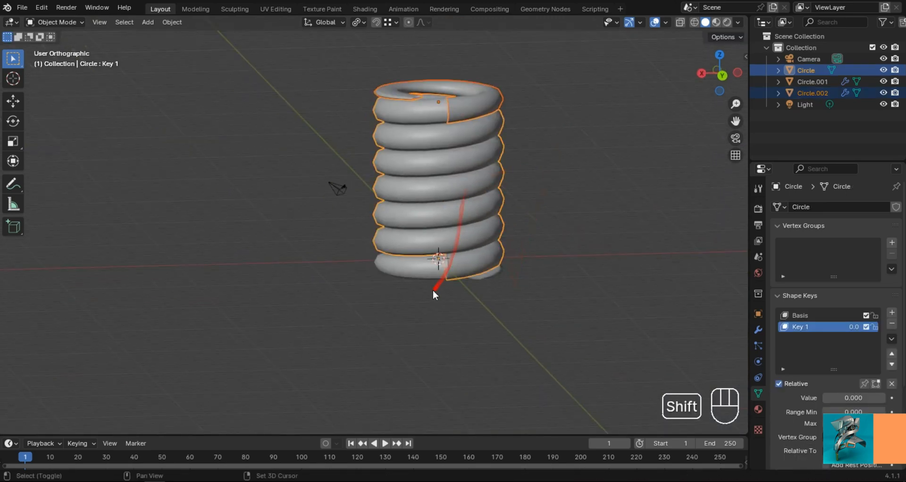
shift+click(416, 273)
click(627, 178)
Step: Apply the Subdivision Surface modifiers on the base ring and the upper ring
click(394, 275)
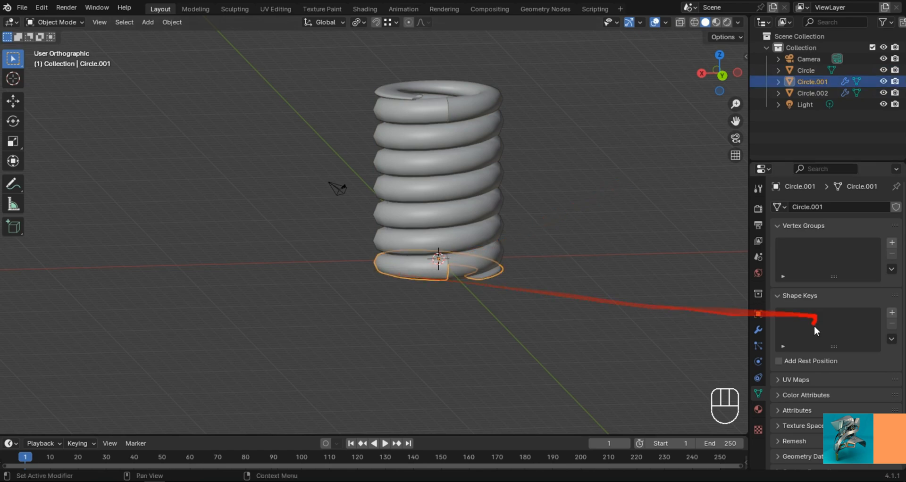
click(756, 329)
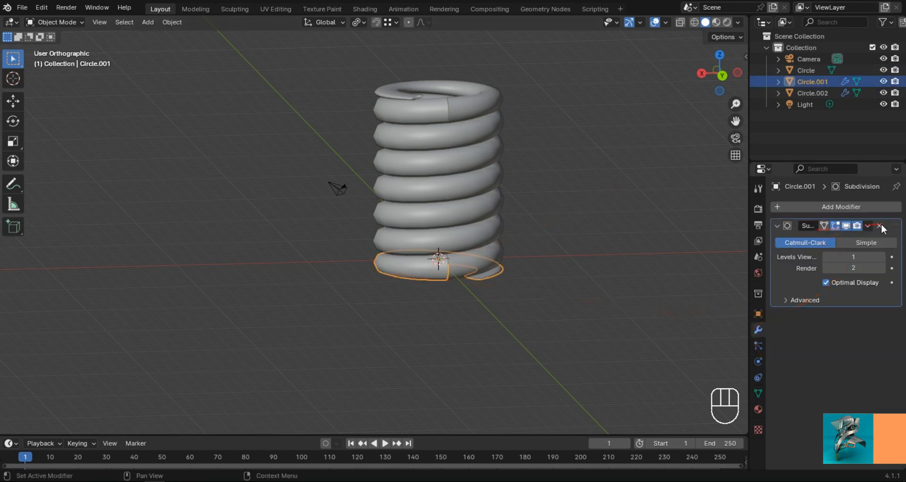
click(867, 225)
click(816, 238)
click(501, 97)
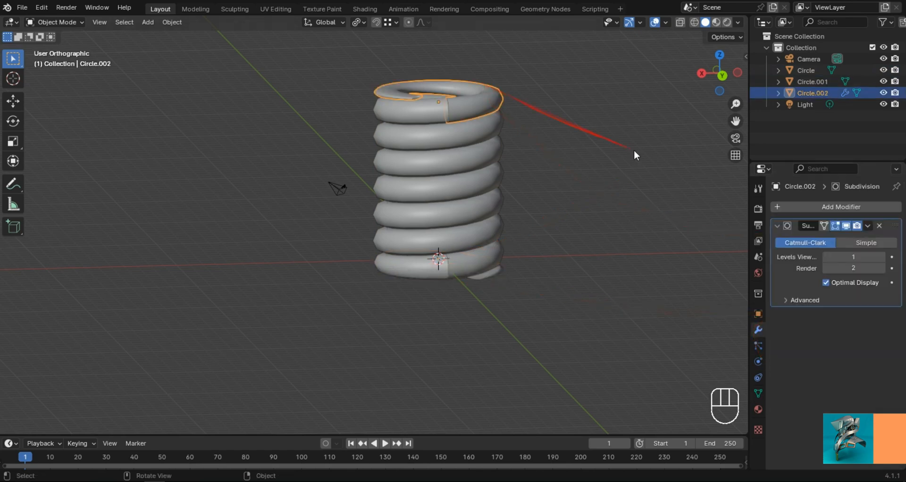
click(867, 226)
click(817, 237)
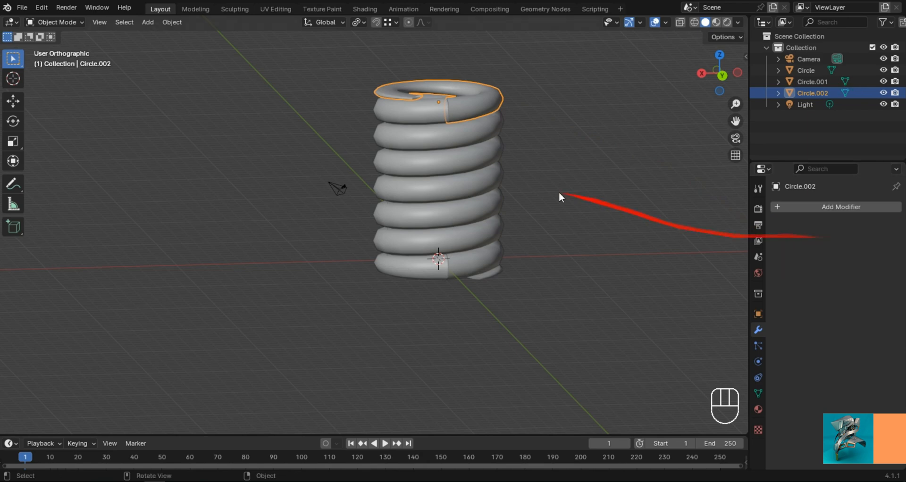
click(412, 268)
shift+click(472, 205)
click(586, 188)
Step: Select both end rings with the coil as the active object and join them into one mesh
click(498, 96)
shift+click(418, 265)
shift+click(483, 217)
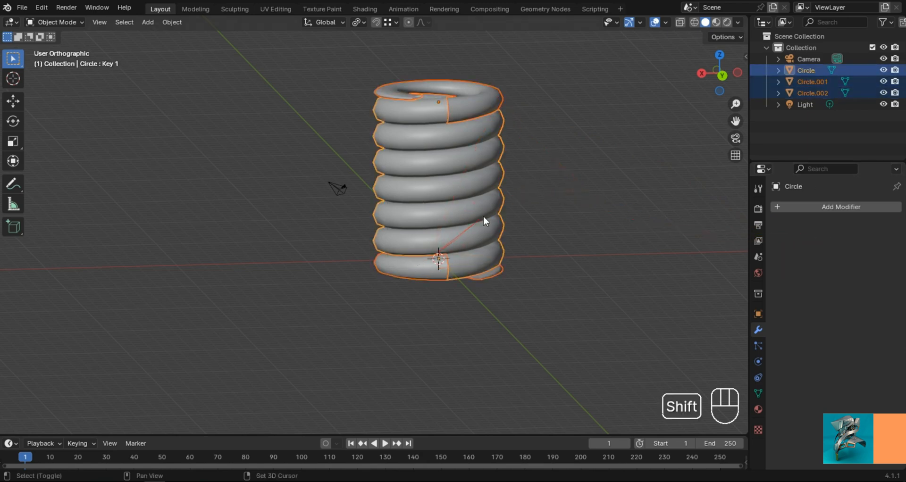
key(ctrl+p)
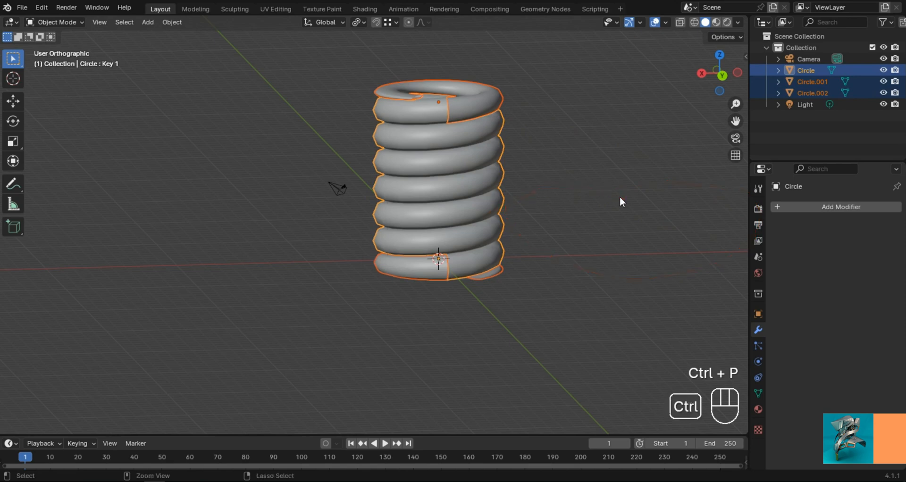
key(ctrl+j)
Step: Set the joined spring's Key 1 shape key value to 1 and enter Edit Mode
middle_drag(463, 279, 469, 238)
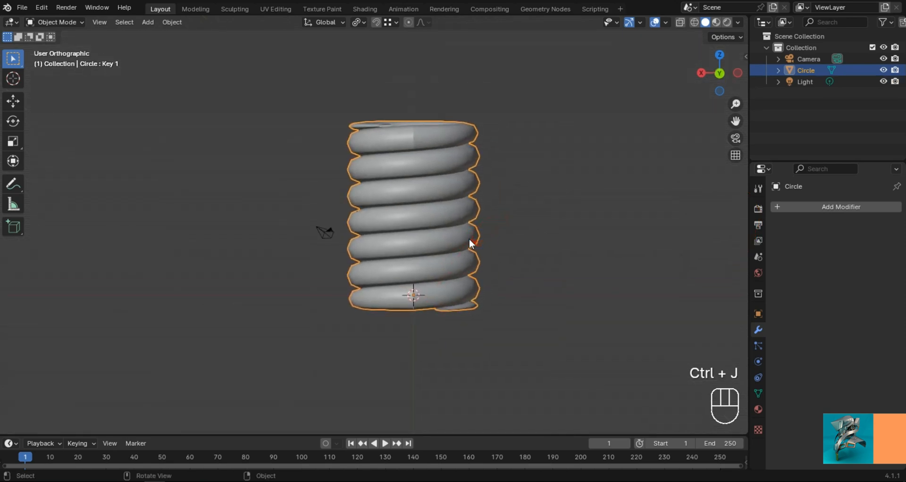
click(758, 393)
click(865, 326)
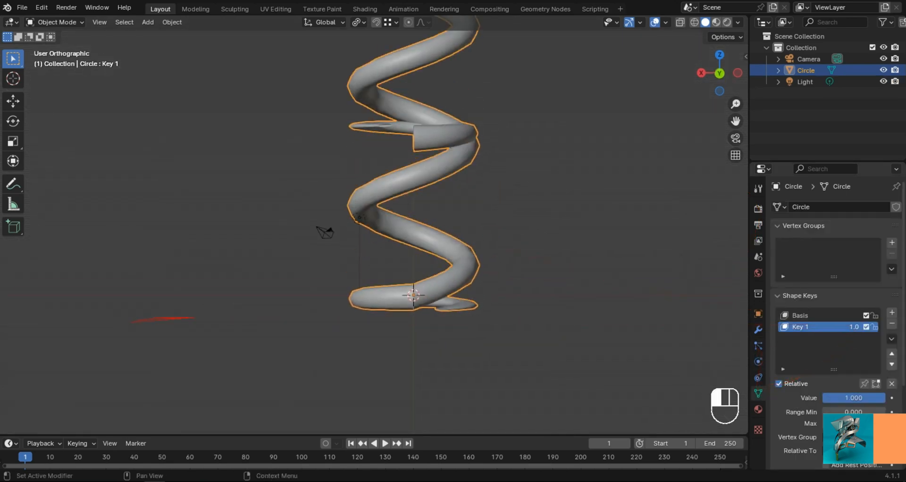
key(Tab)
Step: Select the linked geometry of the upper ring and move it up along Z to the stretched coil's upper end
click(441, 203)
key(l)
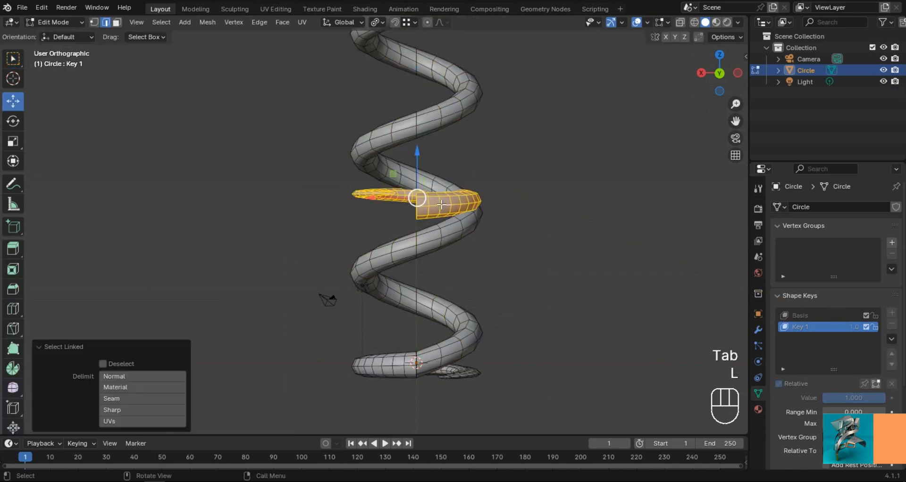
scroll(441, 198, down, 2)
shift+middle_drag(441, 197, 445, 311)
drag(408, 277, 438, 96)
shift+middle_drag(480, 156, 478, 312)
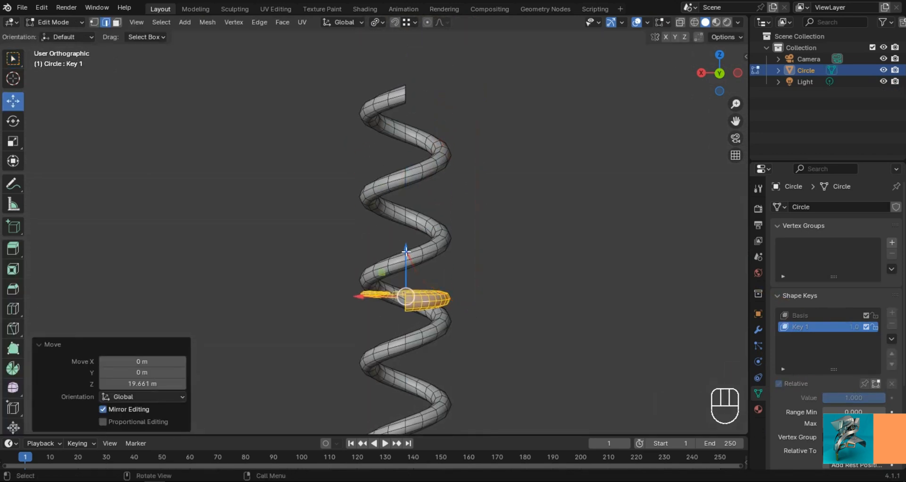
drag(406, 251, 433, 41)
Step: Merge the upper ring's seam loop with the coil's end loop by distance, using a merge distance of 0.0451 m
shift+middle_drag(426, 105, 422, 220)
scroll(422, 222, up, 10)
shift+middle_drag(508, 197, 311, 295)
scroll(358, 236, up, 5)
shift+middle_drag(364, 226, 347, 259)
alt+click(365, 212)
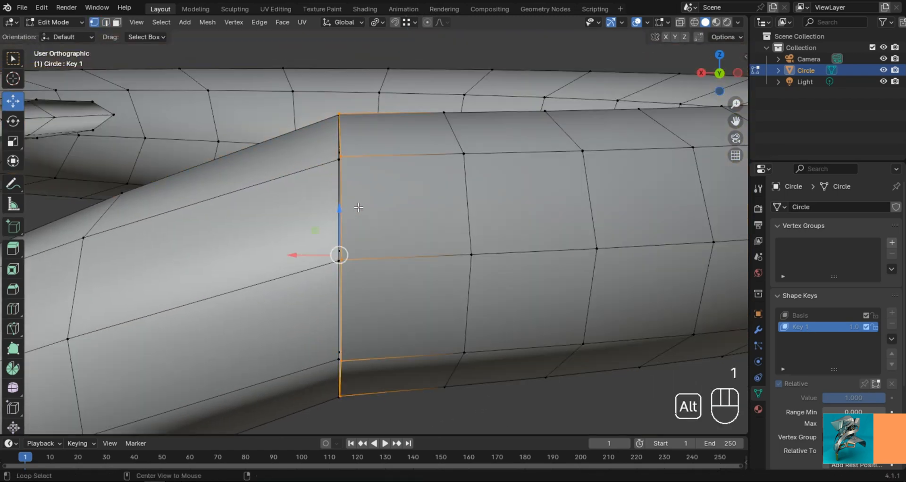
alt+shift+click(330, 204)
key(m)
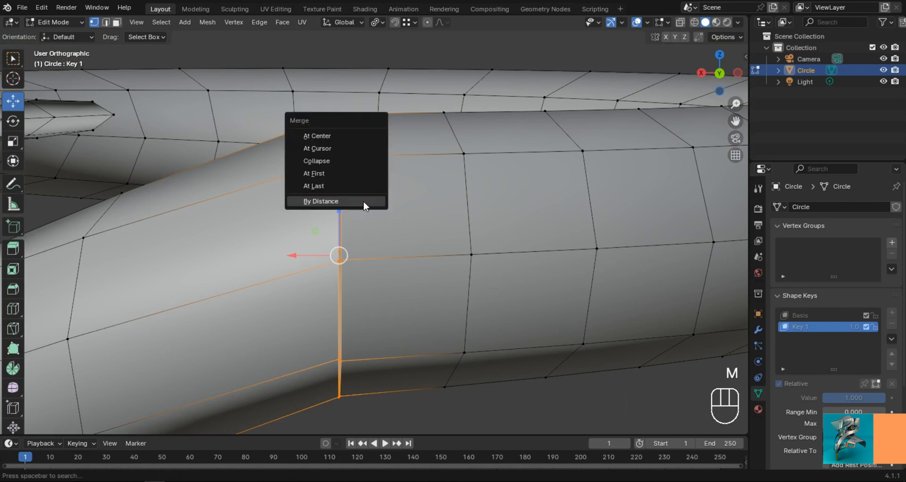
click(364, 202)
shift+drag(135, 397, 151, 397)
Step: Lower the upper seam loop about 0.19 m and the neighbouring ring loop about 0.06 m along Z to smooth the bend
middle_drag(399, 242, 712, 91)
click(730, 75)
key(g)
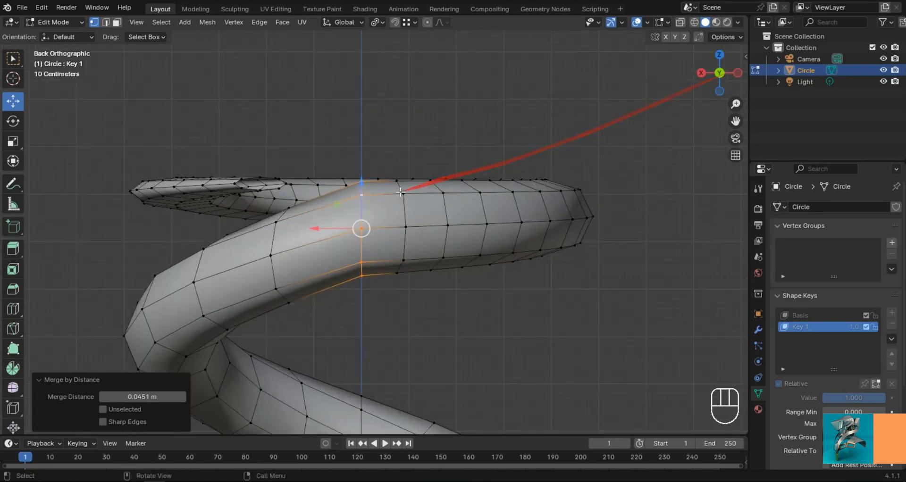
key(z)
click(357, 189)
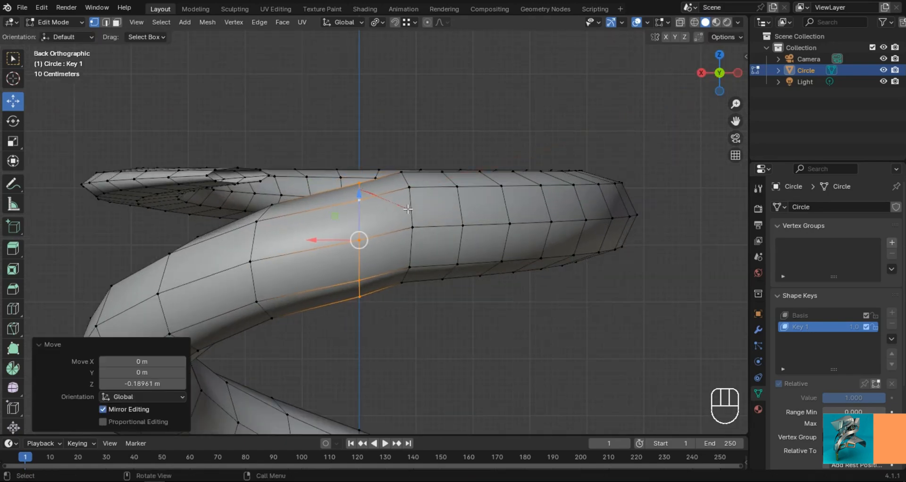
key(g)
key(z)
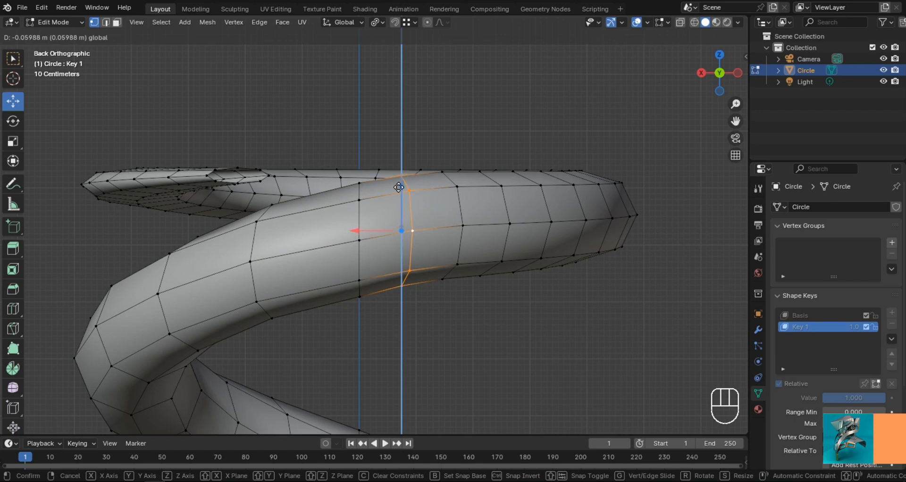
click(399, 188)
Step: Merge the base ring's seam loop with the coil's lower end loop by distance at 0.0451 m
scroll(452, 203, down, 7)
shift+middle_drag(467, 205, 470, 56)
scroll(465, 217, down, 5)
shift+middle_drag(469, 276, 506, 47)
scroll(505, 106, up, 7)
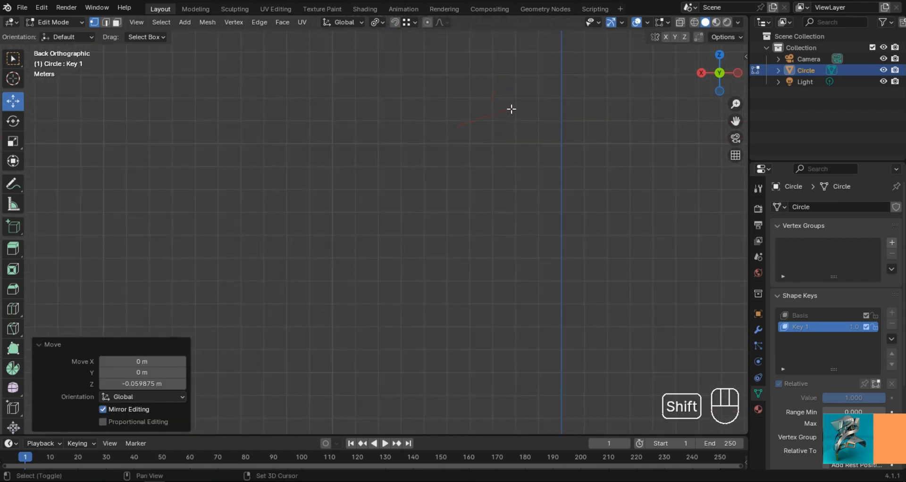
shift+middle_drag(512, 109, 404, 335)
scroll(457, 162, up, 5)
shift+middle_drag(465, 160, 395, 305)
scroll(505, 227, up, 4)
shift+middle_drag(512, 223, 413, 217)
scroll(463, 231, up, 1)
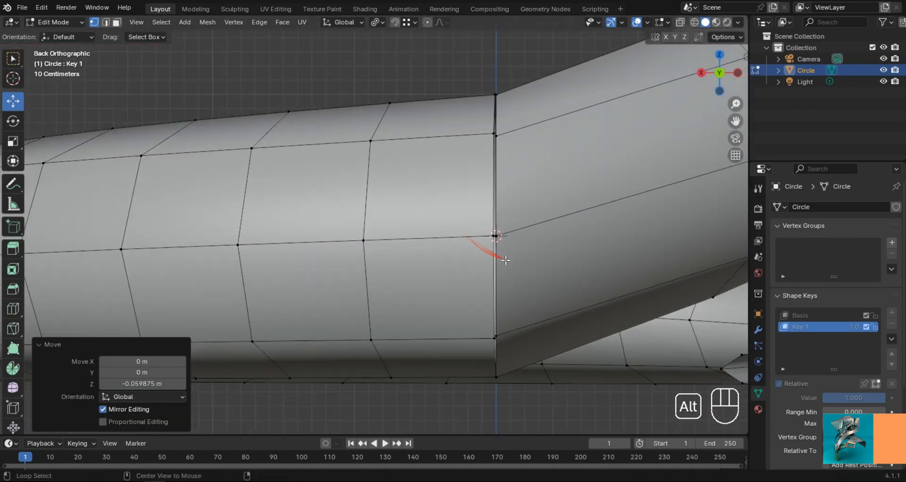
alt+shift+click(494, 261)
key(m)
click(460, 260)
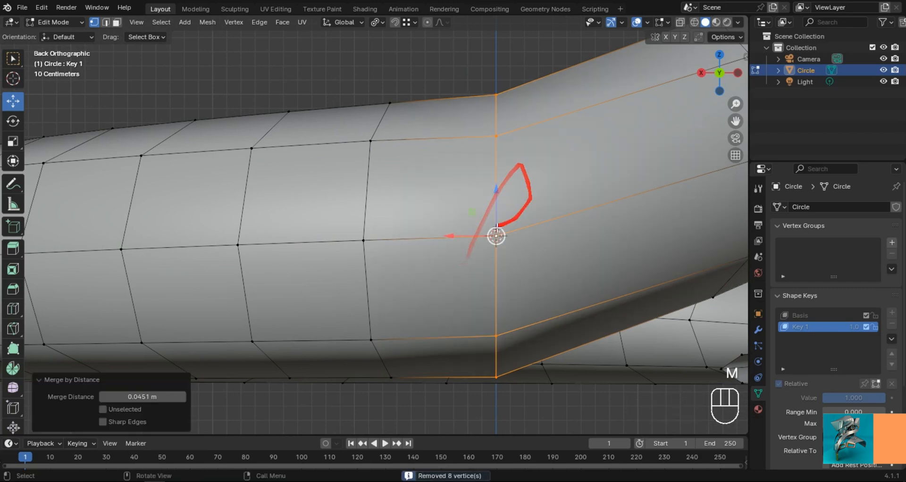
Step: Raise the lower seam loop about 0.18 m along Z, nudge the adjacent ring loops up to smooth the bend, and leave Edit Mode
shift+middle_drag(496, 233, 475, 254)
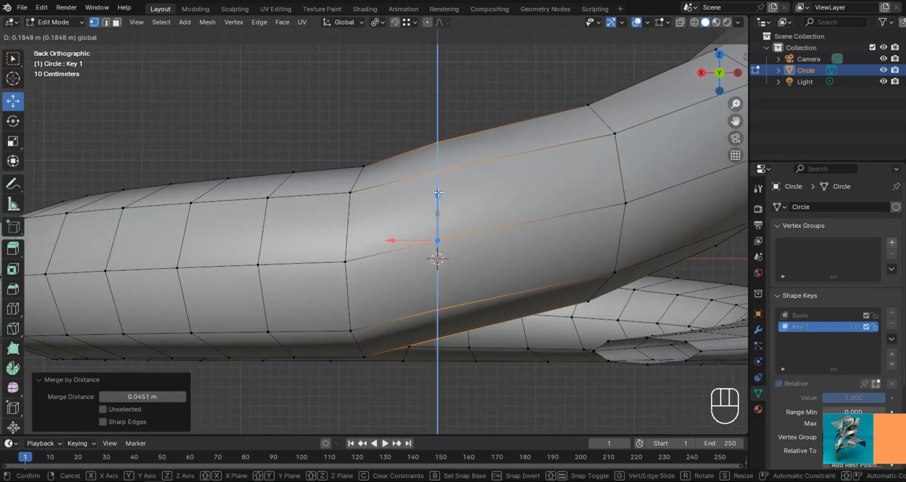
alt+click(359, 212)
drag(363, 217, 375, 209)
alt+click(285, 207)
drag(295, 218, 306, 215)
alt+click(350, 212)
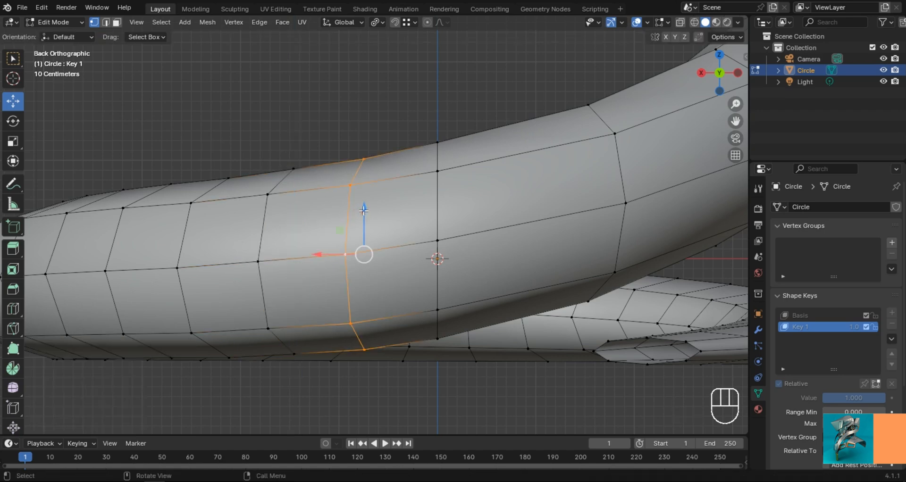
drag(363, 211, 366, 208)
key(Tab)
Step: Set the spring's Key 1 shape key value to 0 to compress the coil
scroll(441, 197, down, 14)
drag(415, 156, 452, 203)
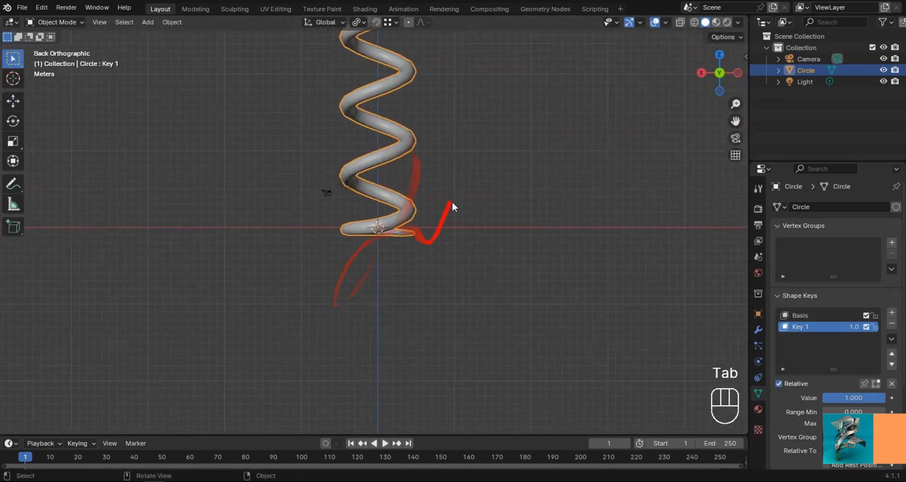
scroll(452, 202, down, 1)
shift+middle_drag(453, 191, 451, 318)
drag(861, 327, 824, 327)
middle_drag(427, 287, 454, 299)
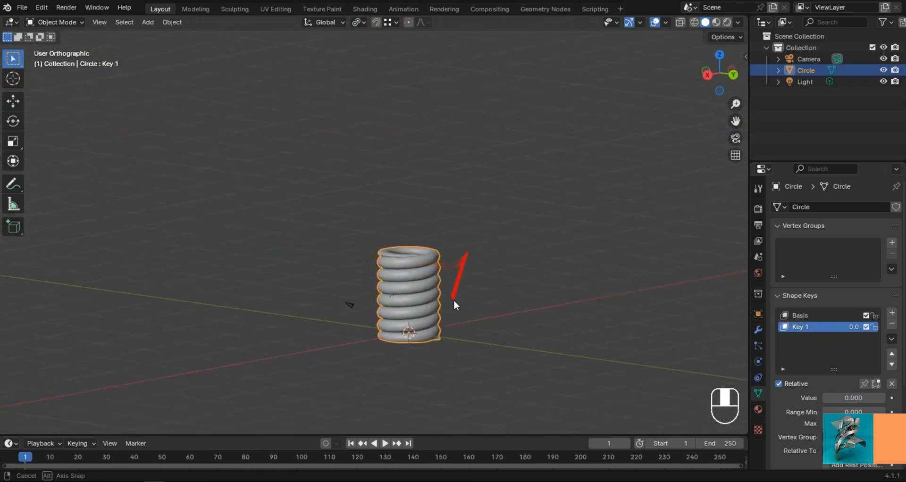
Step: Add a sphere-shaped empty with a 5 m radius at the world origin
key(shift+a)
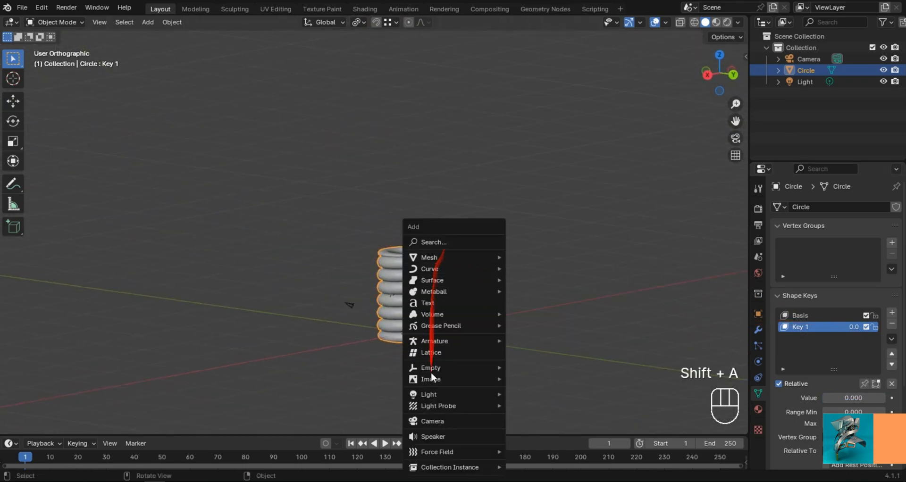
mouse_move(502, 369)
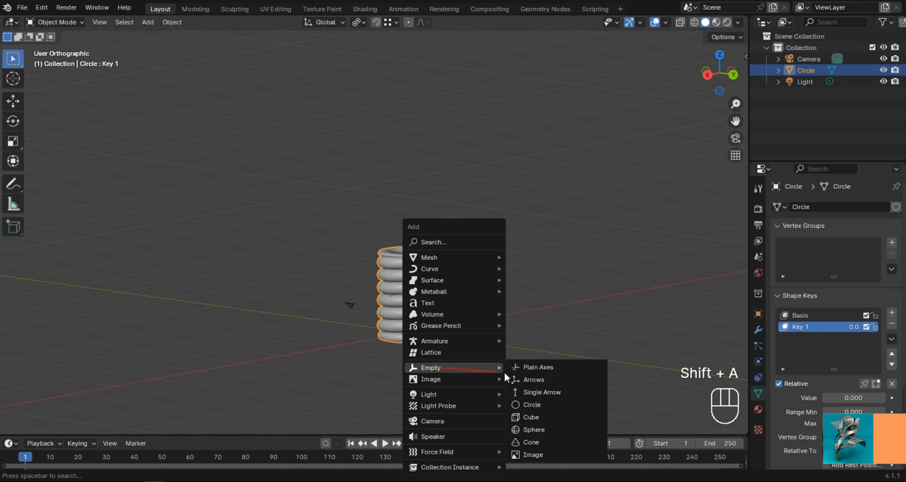
click(534, 429)
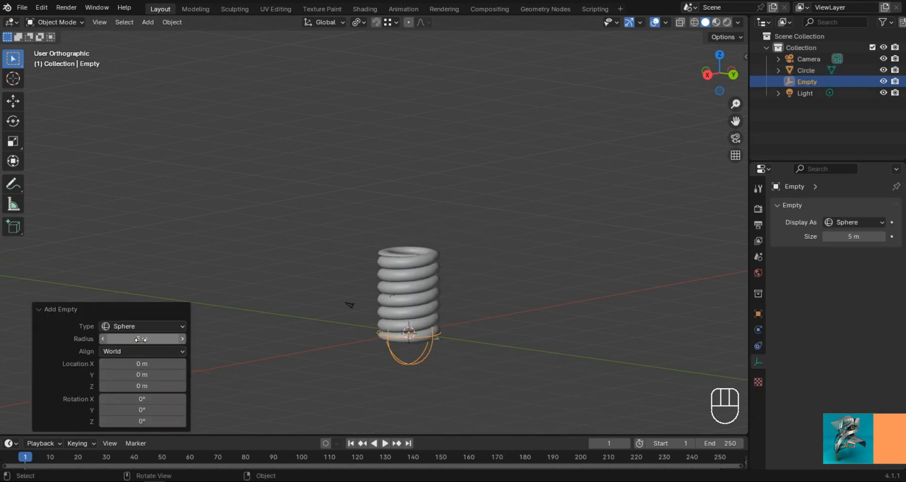
middle_drag(441, 292, 467, 286)
scroll(448, 278, up, 2)
shift+middle_drag(421, 271, 430, 234)
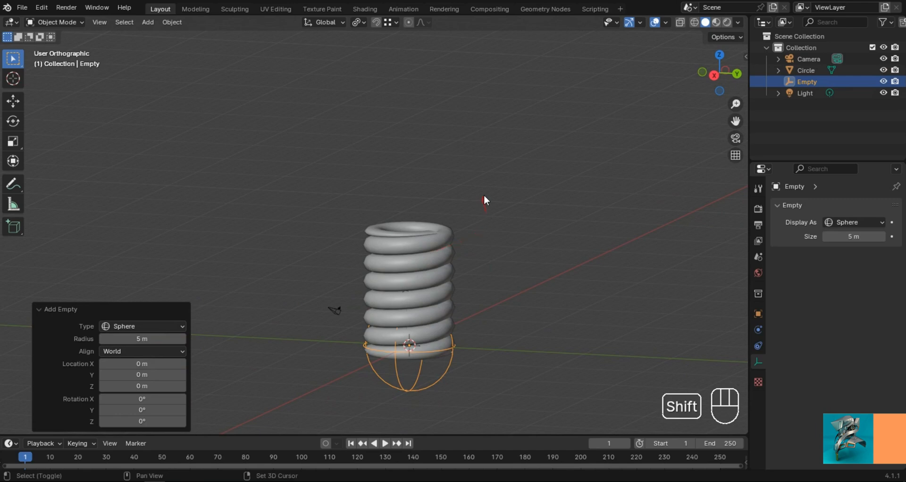
Step: Add an 8-vertex mesh circle with a 1 m radius and move it 14 m up along Z
key(shift+a)
mouse_move(447, 58)
click(556, 81)
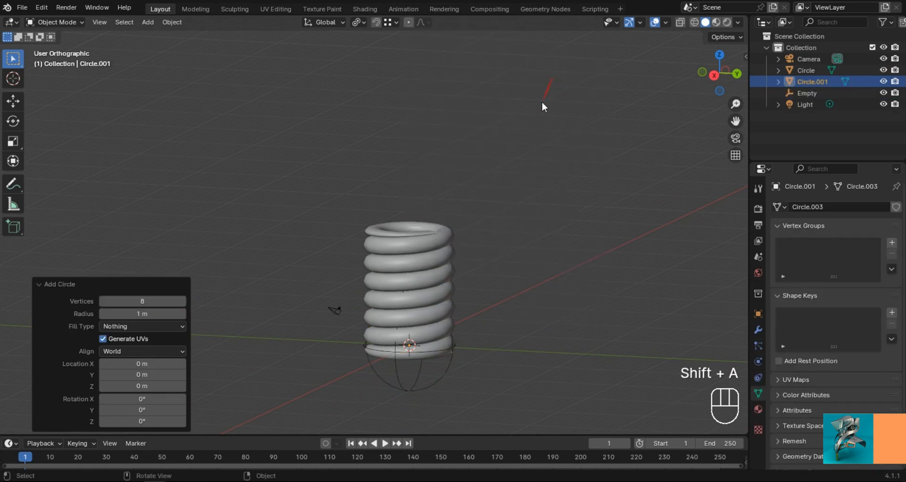
middle_drag(509, 296, 516, 302)
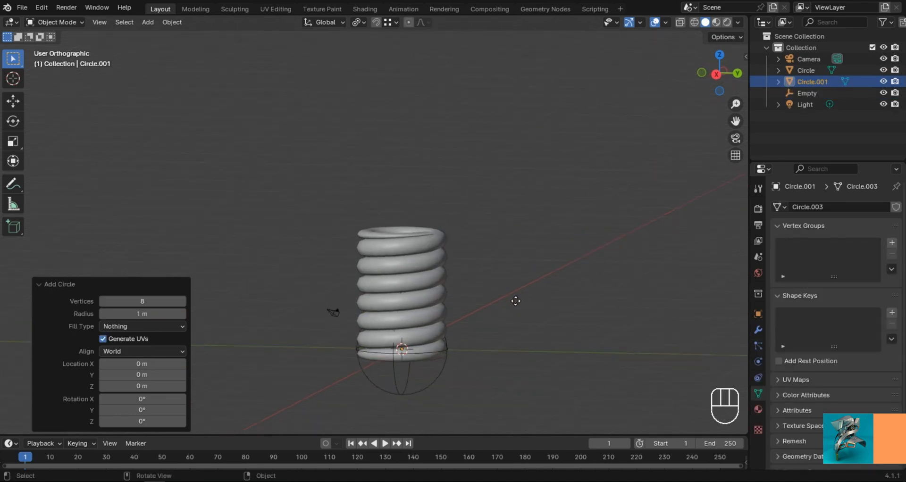
key(g)
key(z)
key(KP_4)
key(KP_Enter)
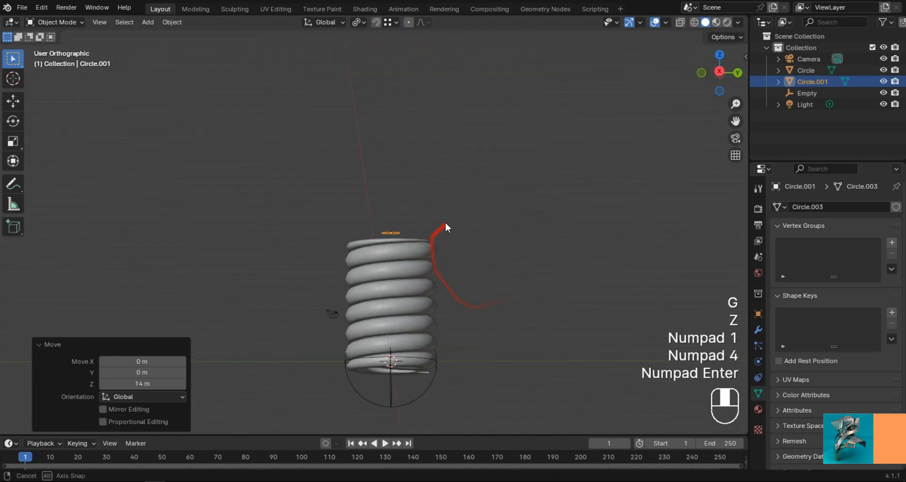
click(716, 74)
scroll(411, 203, up, 4)
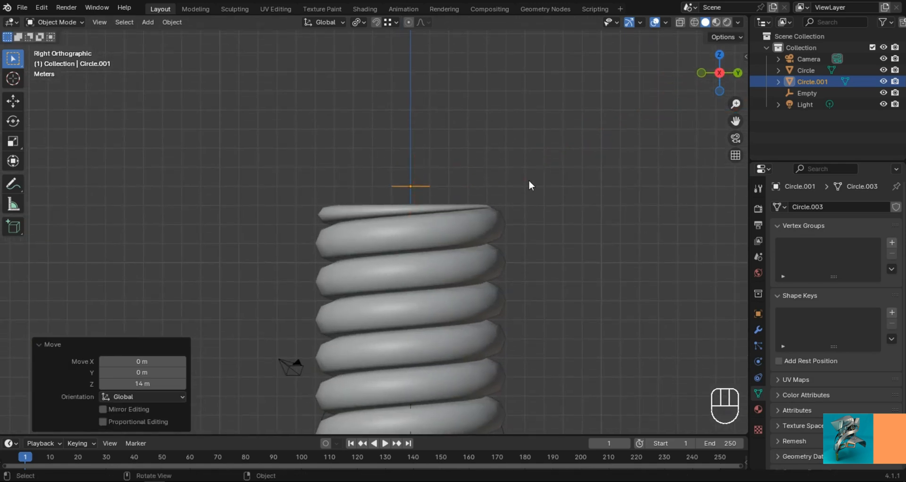
key(g)
key(z)
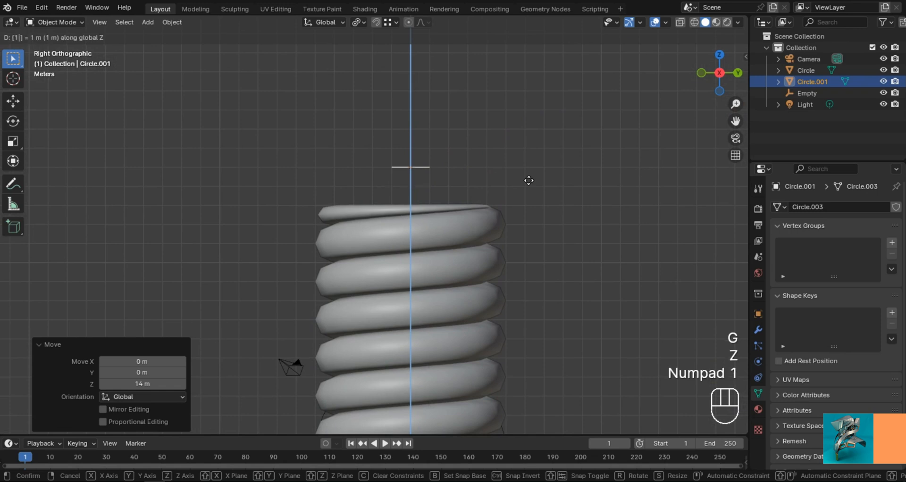
key(KP_3)
key(KP_Enter)
key(ctrl+z)
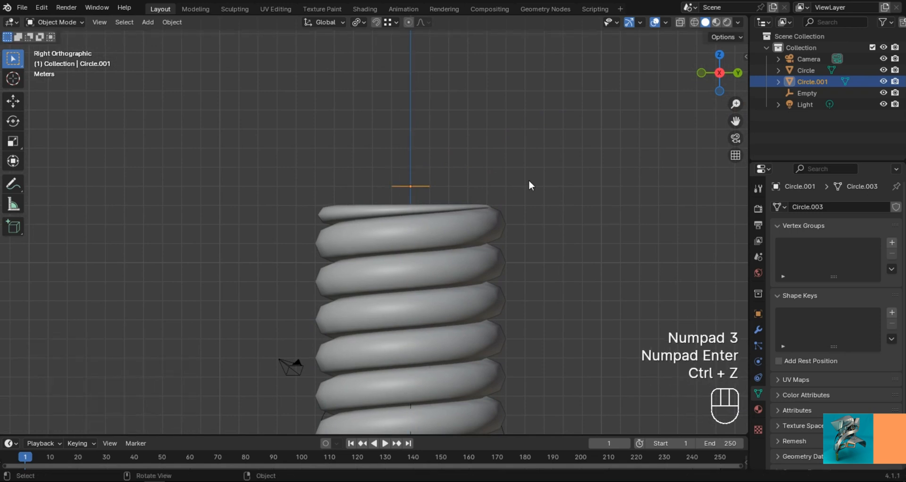
Step: Move the circle -1 m along Z to the spring's upper end and scale it up by about 6.03
key(g)
key(z)
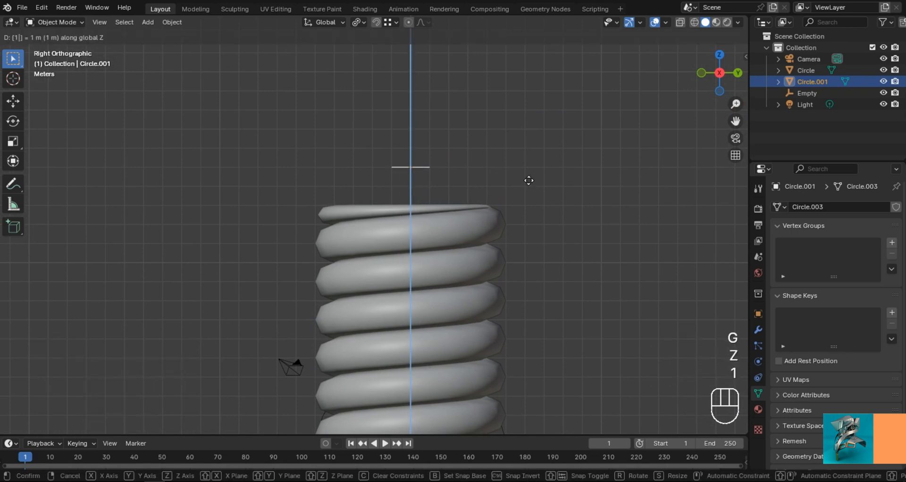
key(KP_Enter)
scroll(528, 180, up, 5)
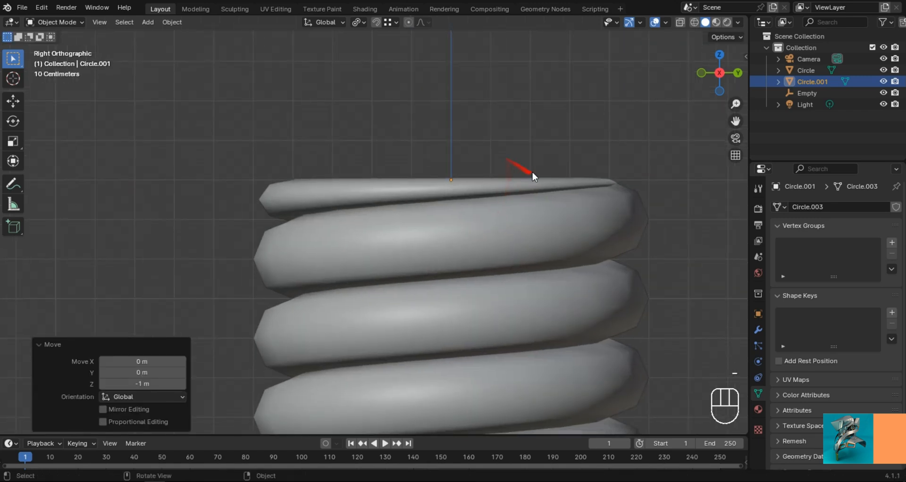
key(s)
click(188, 281)
scroll(370, 217, down, 7)
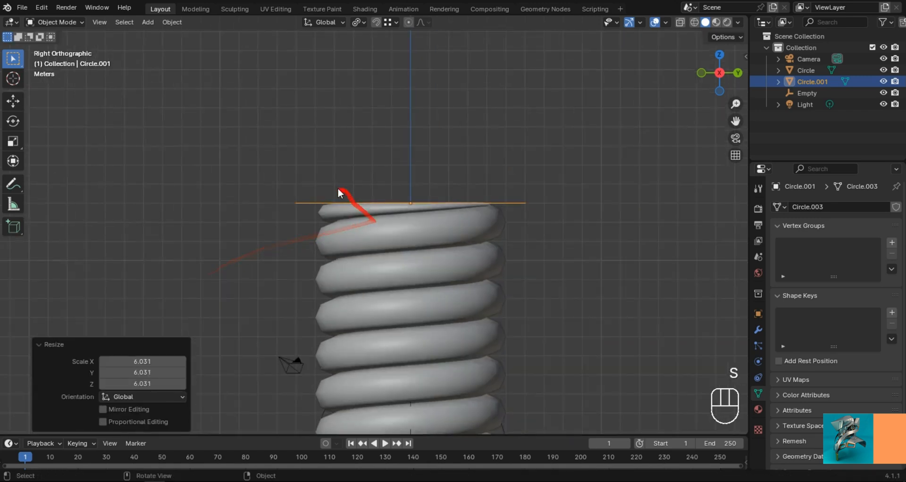
Step: Parent the sphere empty to the circle with the Object option and test the link with a cancelled move of the circle
shift+middle_drag(472, 232, 472, 208)
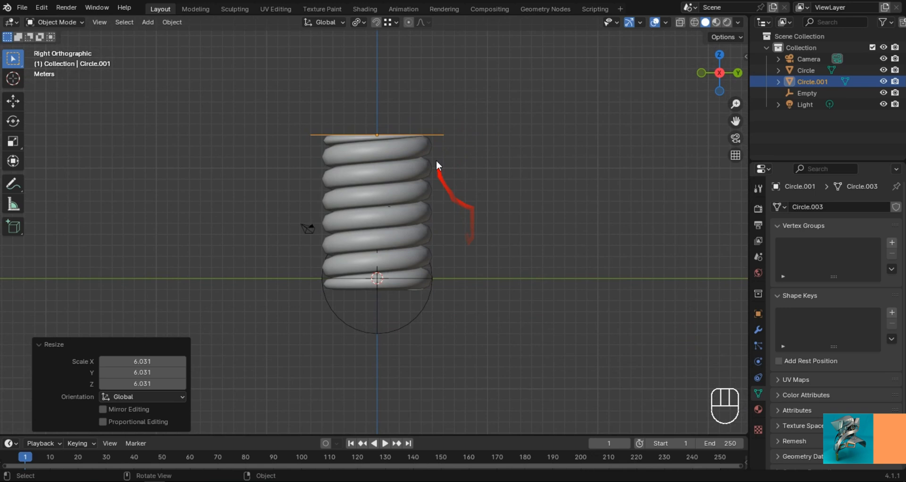
click(427, 310)
shift+click(446, 130)
key(ctrl+p)
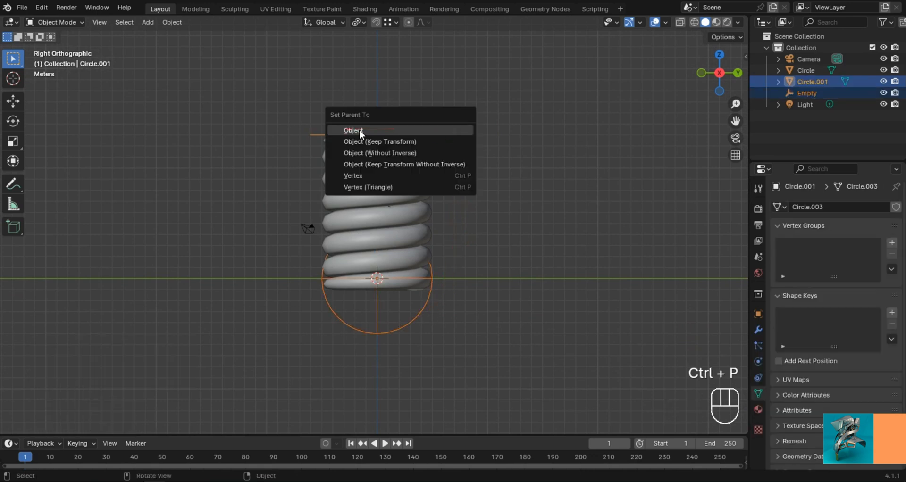
click(358, 130)
click(439, 138)
key(g)
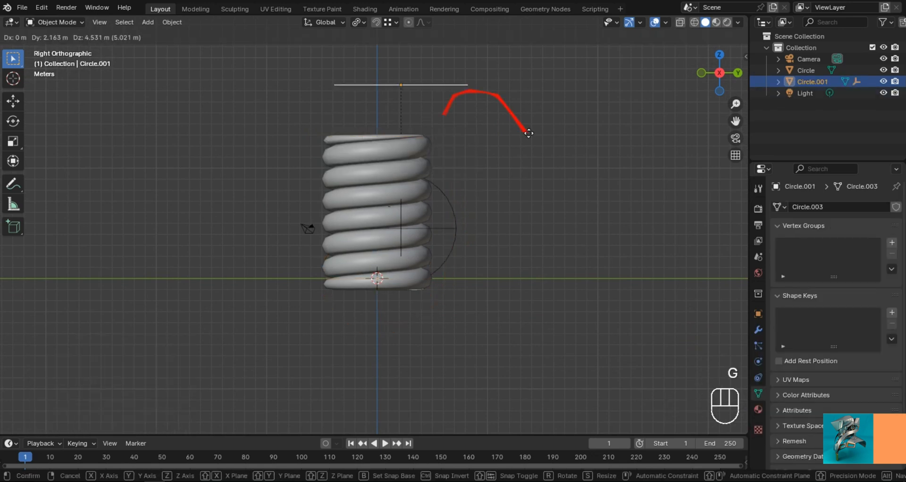
right_click(495, 130)
Step: Add a driver to the spring's Key 1 shape key value and open it in the Drivers Editor
click(418, 150)
shift+middle_drag(627, 196, 589, 182)
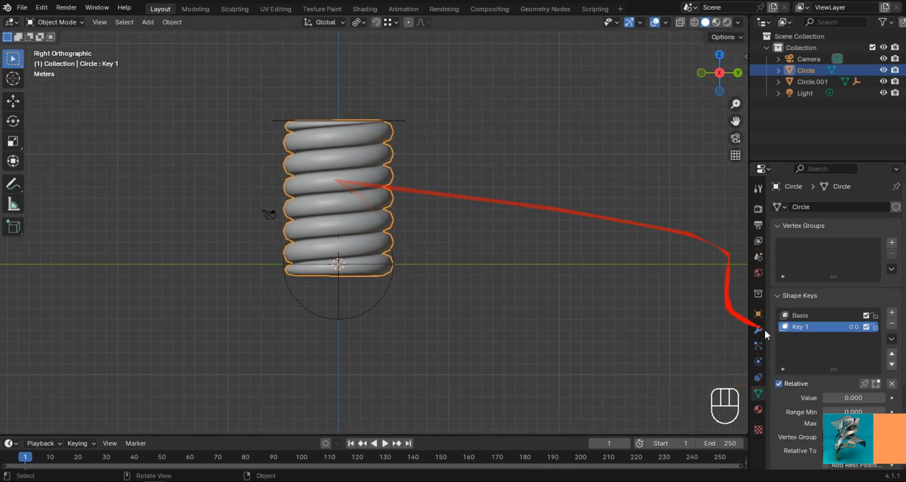
right_click(858, 332)
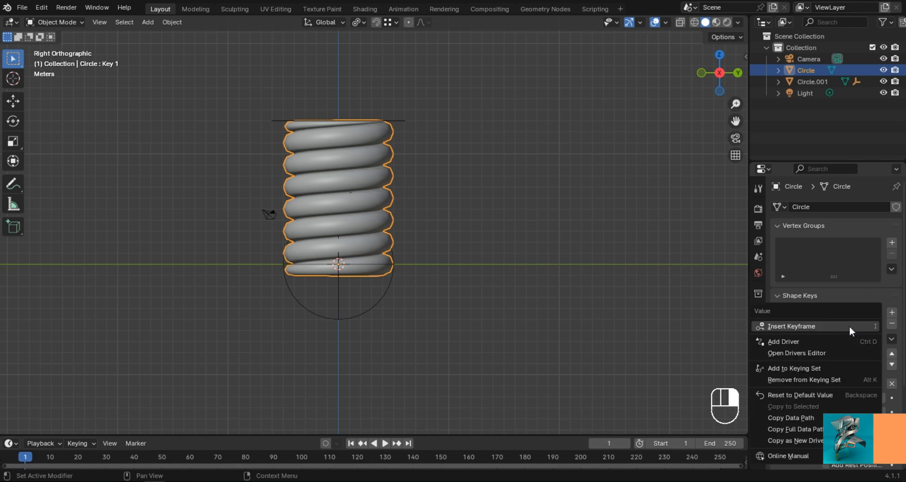
click(781, 344)
click(741, 465)
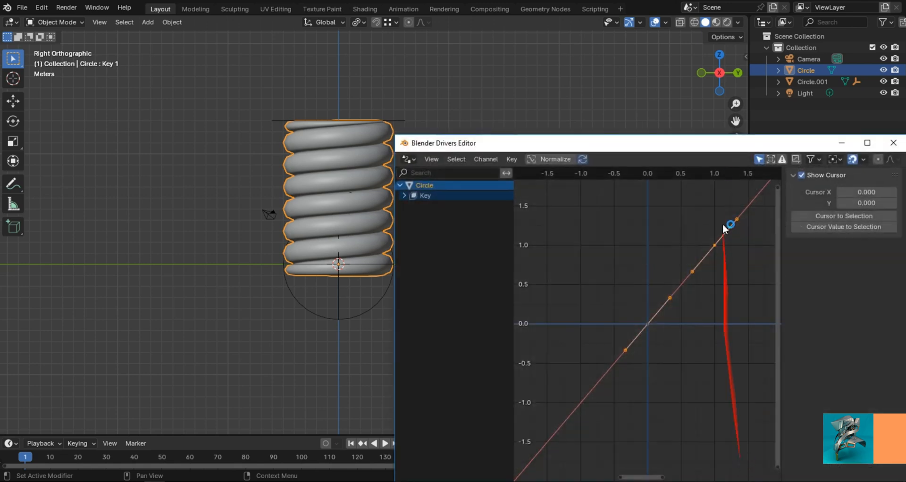
Step: Set the Key 1 driver variable to read the Z Location of the sphere empty
drag(720, 148, 659, 79)
shift+middle_drag(279, 171, 114, 252)
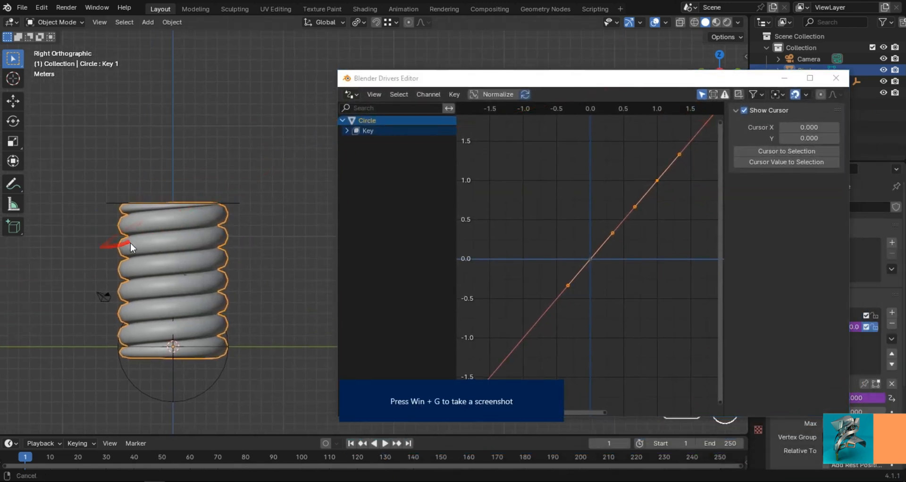
scroll(141, 243, down, 4)
shift+middle_drag(243, 273, 124, 299)
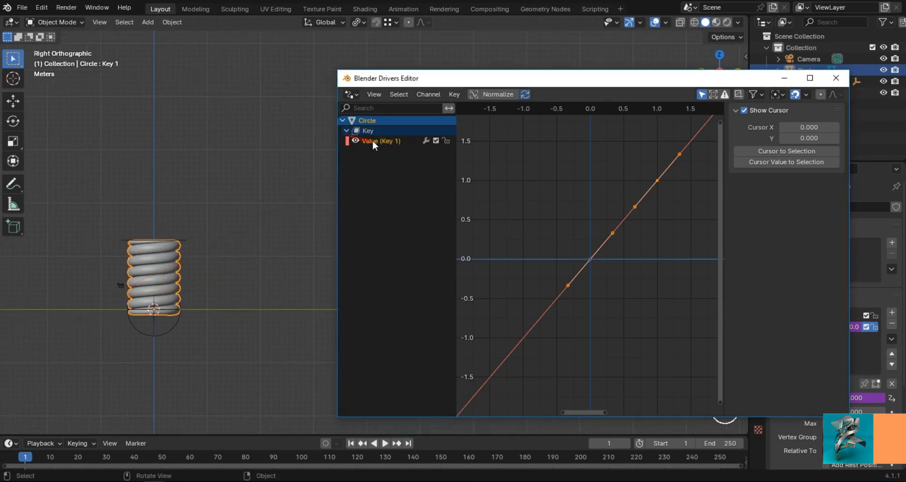
click(372, 140)
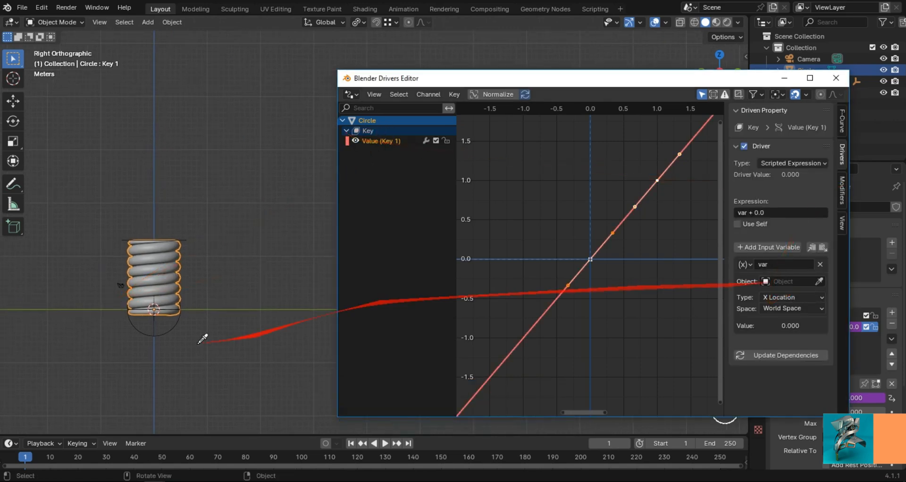
click(173, 327)
click(794, 298)
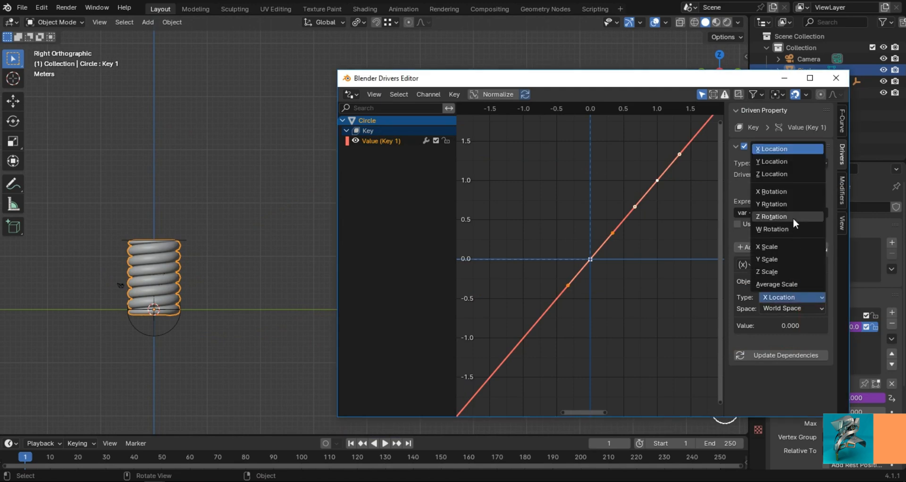
click(769, 174)
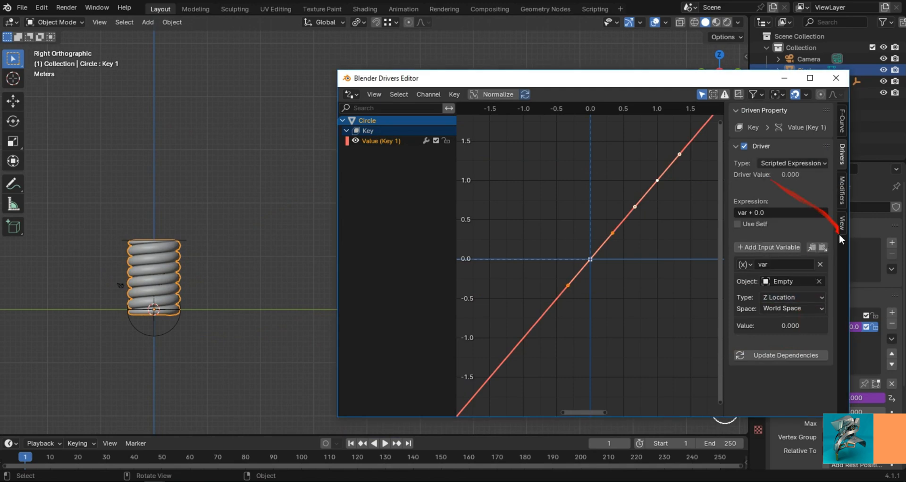
Step: Add a Generator modifier to the Key 1 driver curve and adjust its x^1 coefficient to match the stretch
click(842, 191)
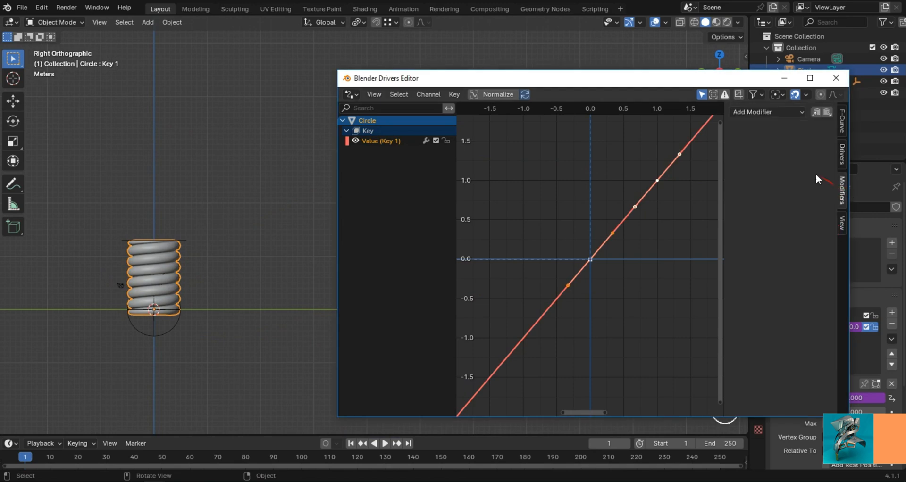
click(765, 113)
click(740, 124)
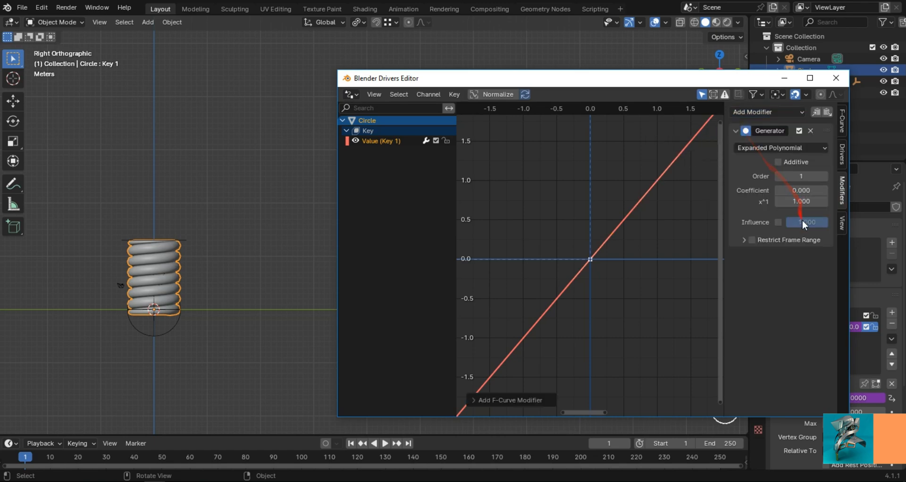
mouse_move(801, 201)
mouse_down()
mouse_move(783, 201)
mouse_move(800, 200)
mouse_up()
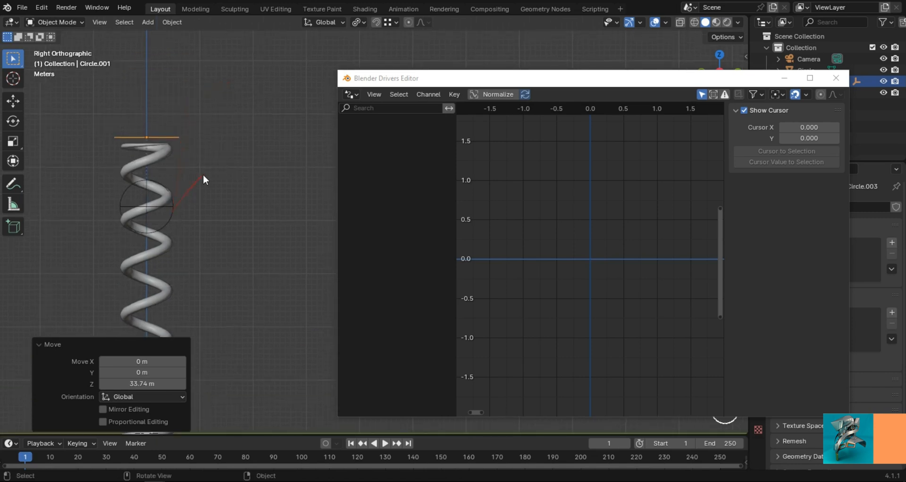
Step: Test how the driver stretches the spring by moving the circle up and down along Z
key(g)
key(z)
click(201, 176)
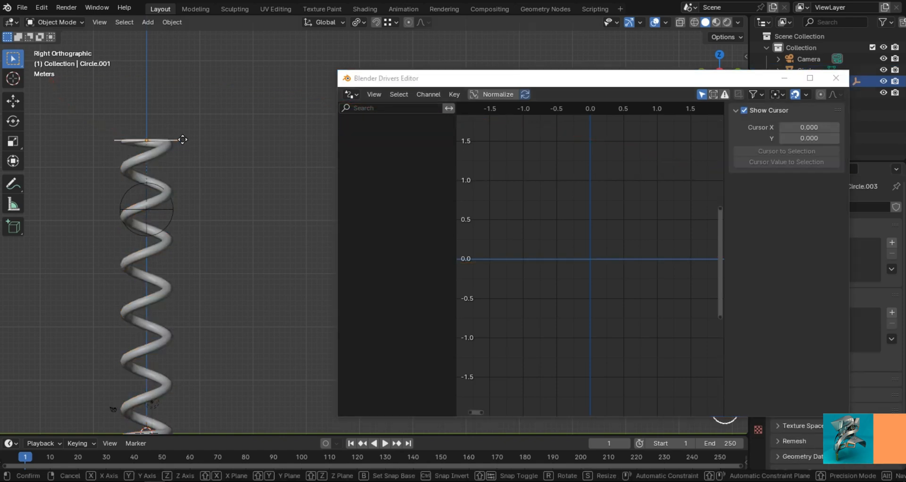
key(g)
key(z)
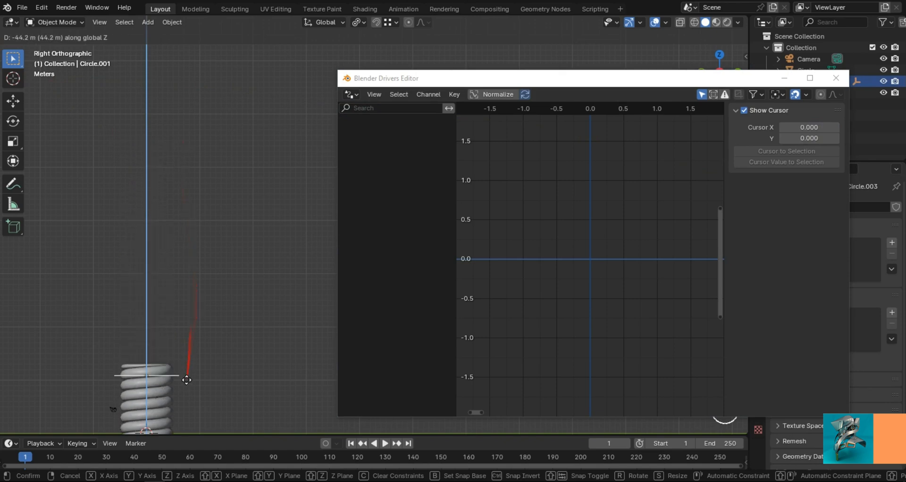
right_click(206, 374)
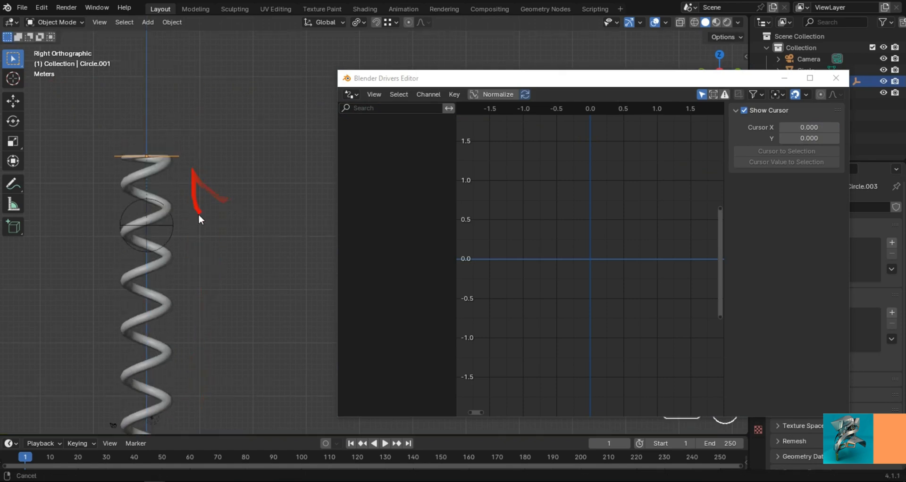
Step: Close the Drivers Editor and add a Limit Location constraint to the circle with Minimum Z enabled
click(836, 78)
middle_drag(262, 213, 449, 246)
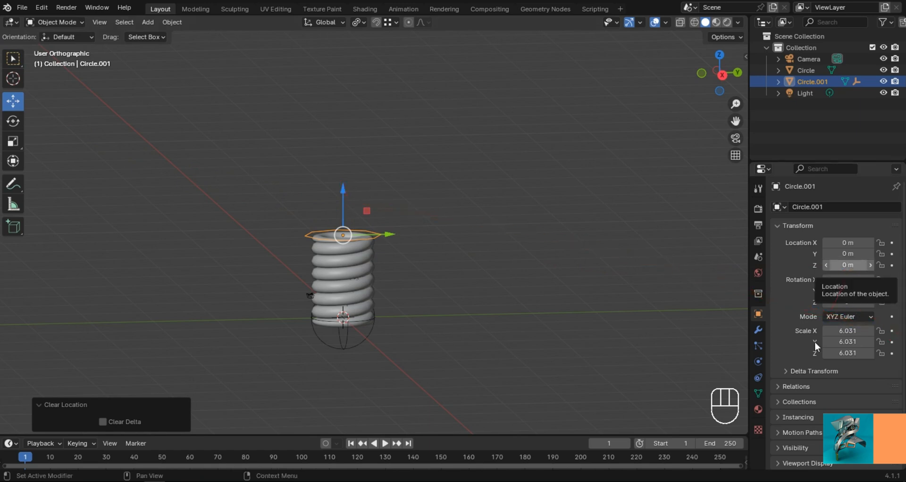
click(758, 378)
click(834, 208)
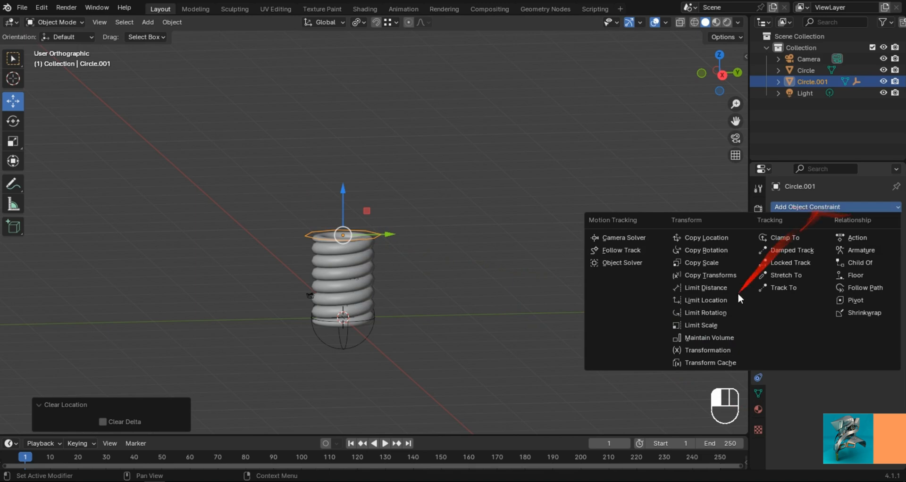
click(713, 301)
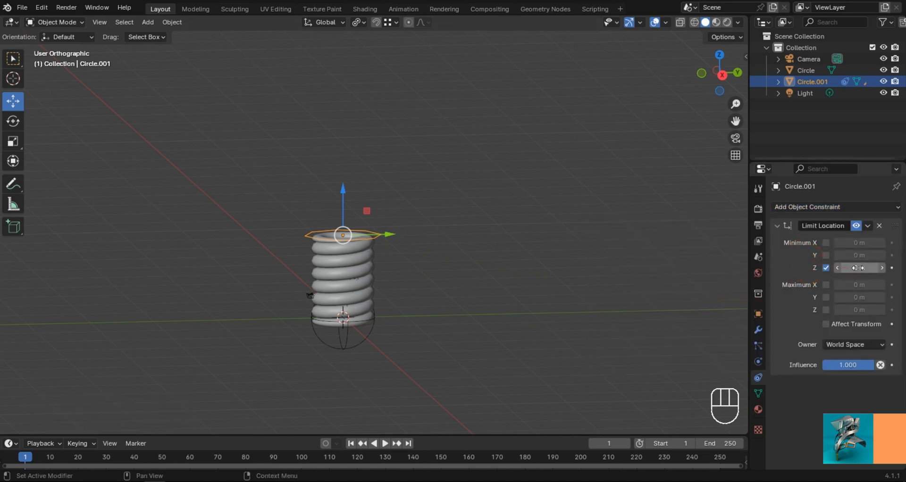
Step: Raise the circle about 42.2 m along Z to the spring's full stretch and examine its Z location
shift+middle_drag(472, 269, 458, 301)
drag(349, 234, 387, 71)
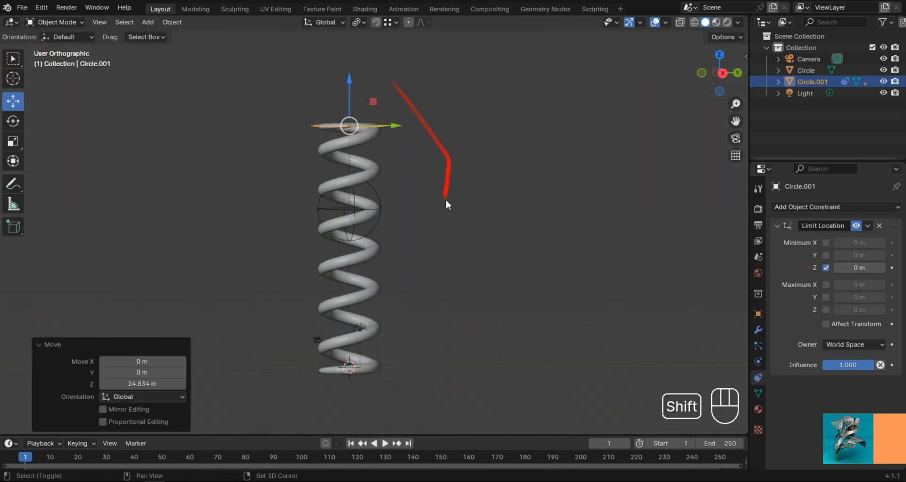
shift+middle_drag(446, 200, 432, 267)
drag(333, 145, 373, 62)
shift+middle_drag(383, 114, 376, 264)
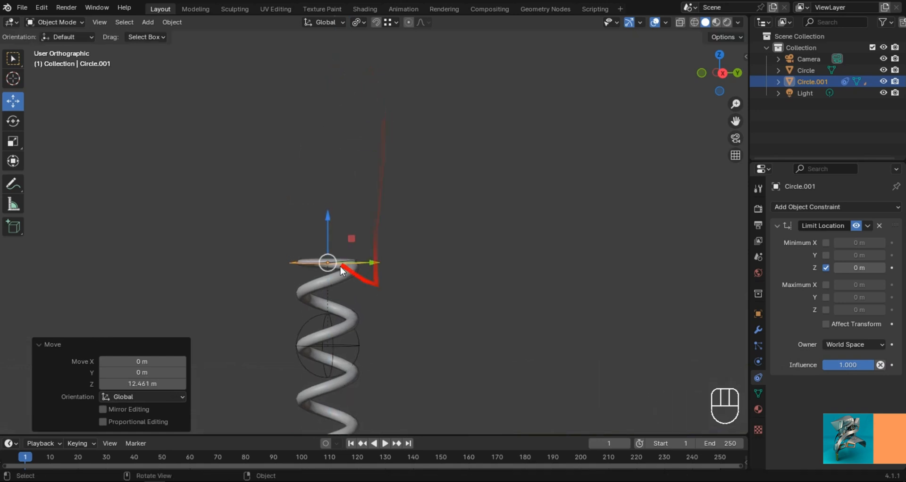
drag(328, 216, 348, 188)
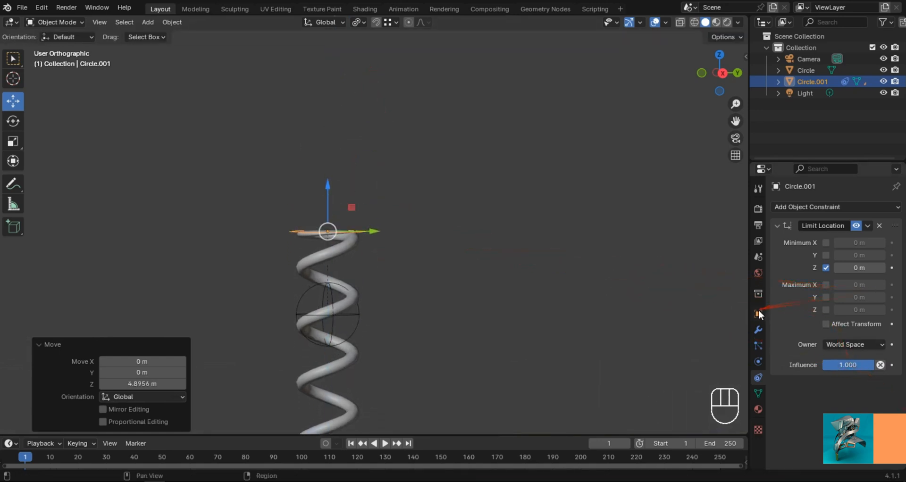
click(758, 314)
click(855, 283)
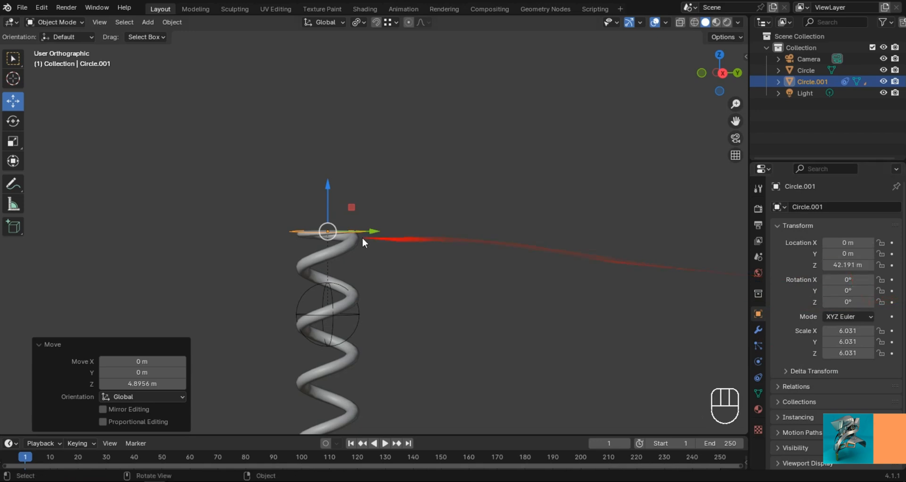
Step: Enable Maximum Z in the circle's Limit Location constraint and set it to 42.2 m
click(760, 378)
click(826, 310)
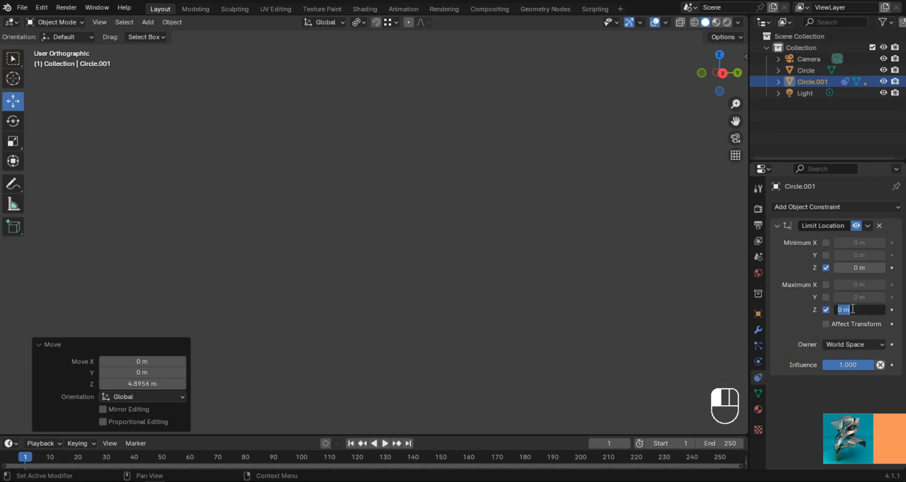
key(Return)
Step: Test the constraint by moving the circle down about 47.4 m along Z, and clear its location
key(g)
key(z)
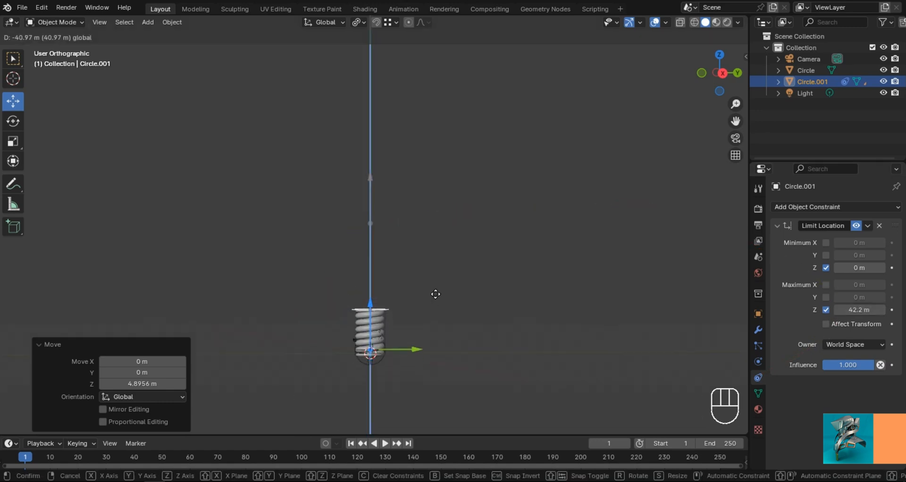
click(449, 328)
shift+middle_drag(449, 327, 493, 230)
scroll(491, 222, up, 4)
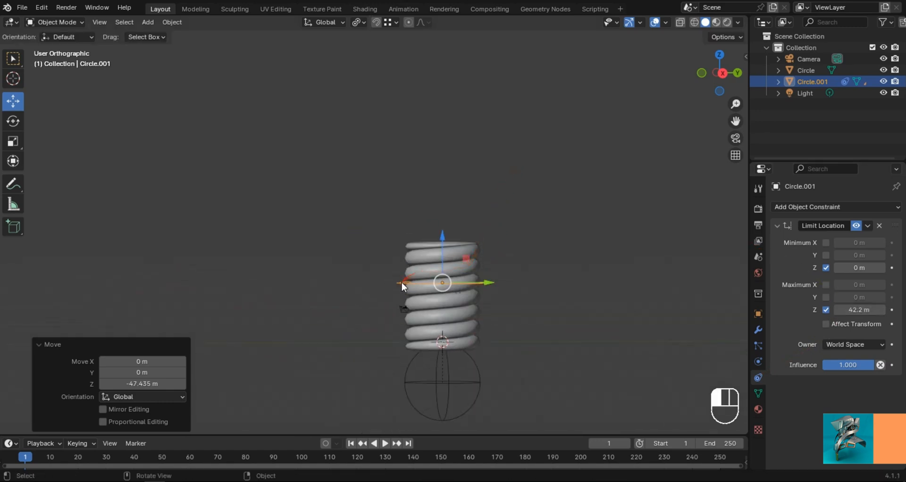
key(alt+g)
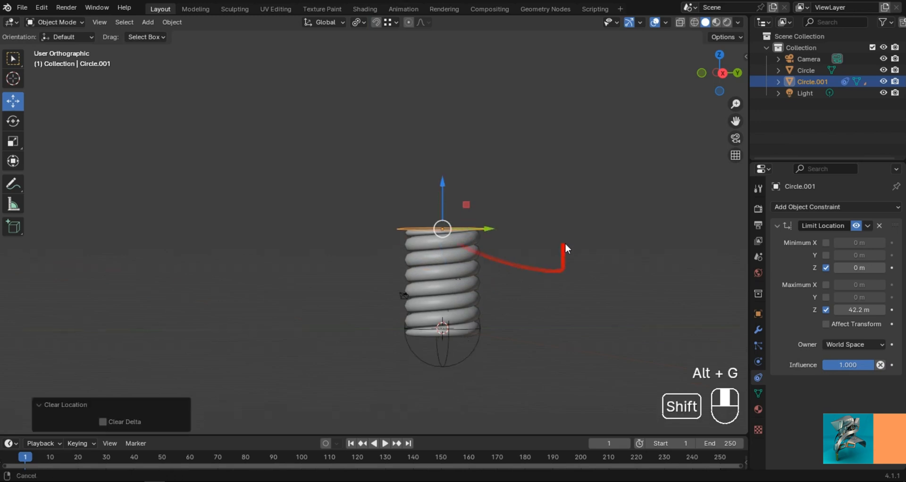
Step: Add a plain axes empty at the spring's base and raise it along Z above the circle
key(shift+a)
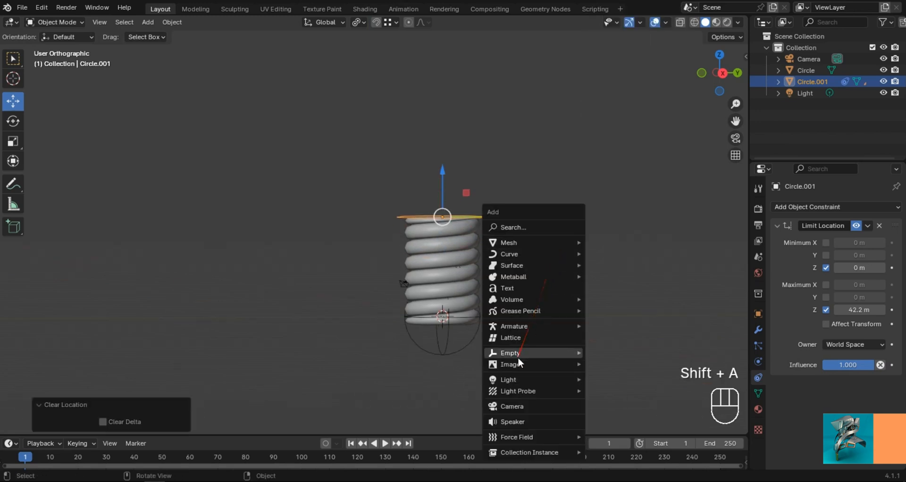
mouse_move(516, 353)
click(613, 353)
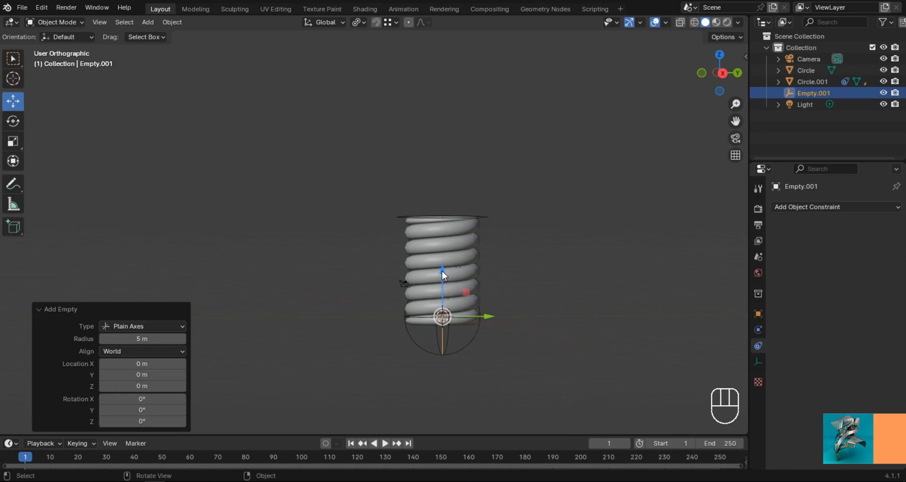
drag(442, 274, 449, 123)
Step: Snap the 3D cursor to the circle and the new empty to the cursor, and check the empty's Z location
click(489, 210)
key(shift+s)
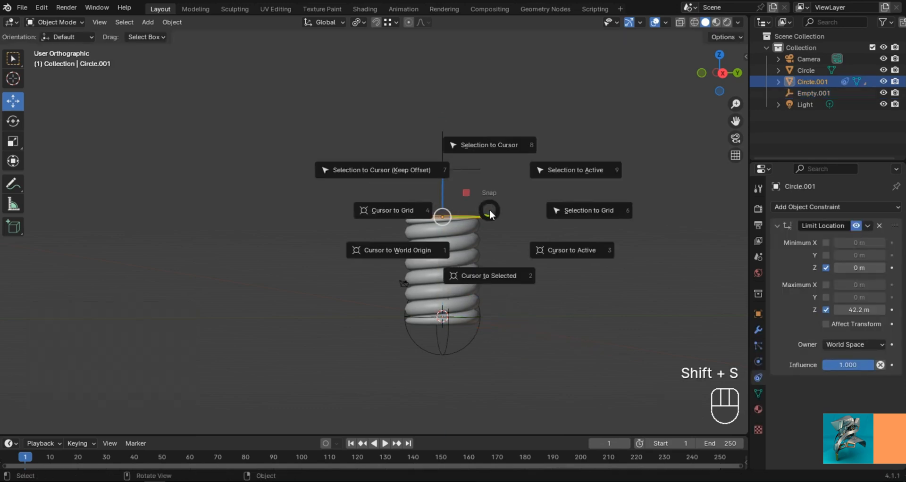
key(2)
click(479, 171)
key(shift+s)
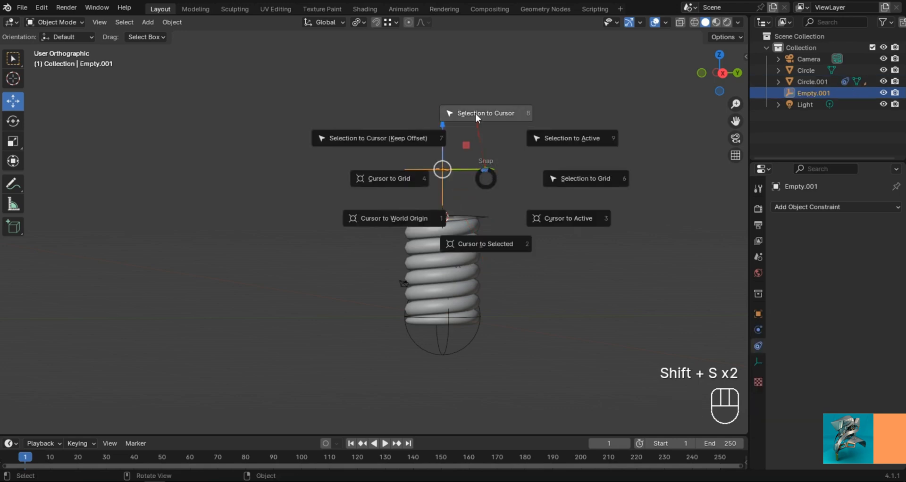
click(477, 114)
click(759, 313)
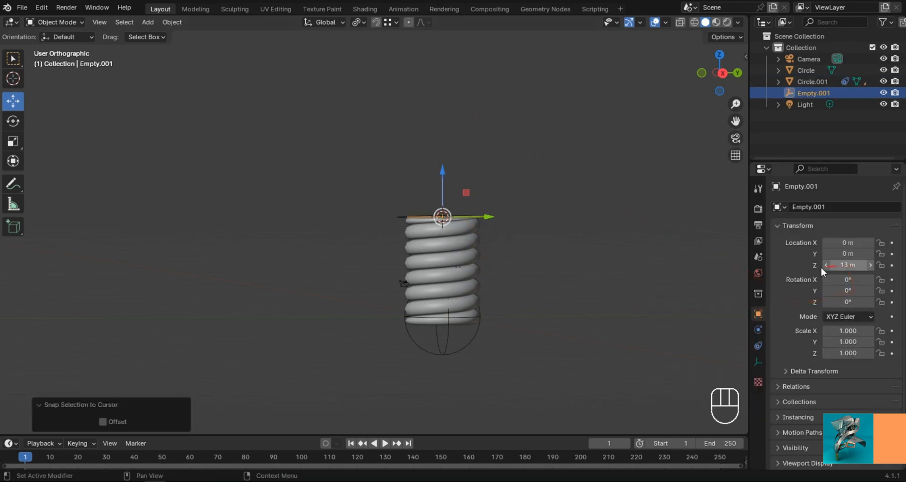
Step: Delete the measuring empty and set Minimum Z in the circle's Limit Location constraint to 13 m
key(Delete)
click(477, 210)
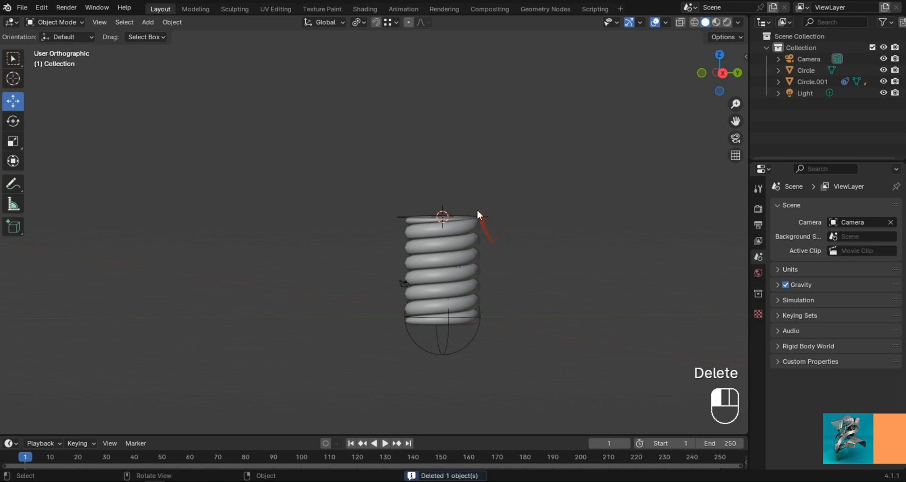
click(758, 377)
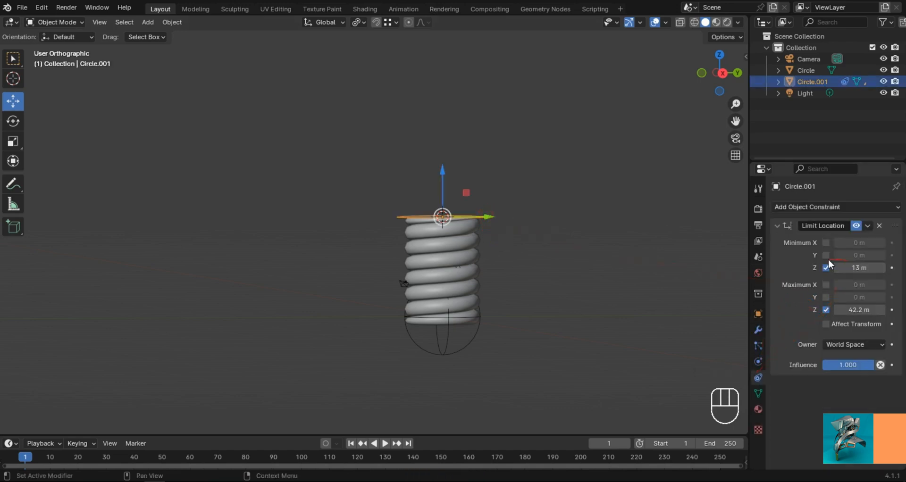
click(527, 232)
click(475, 220)
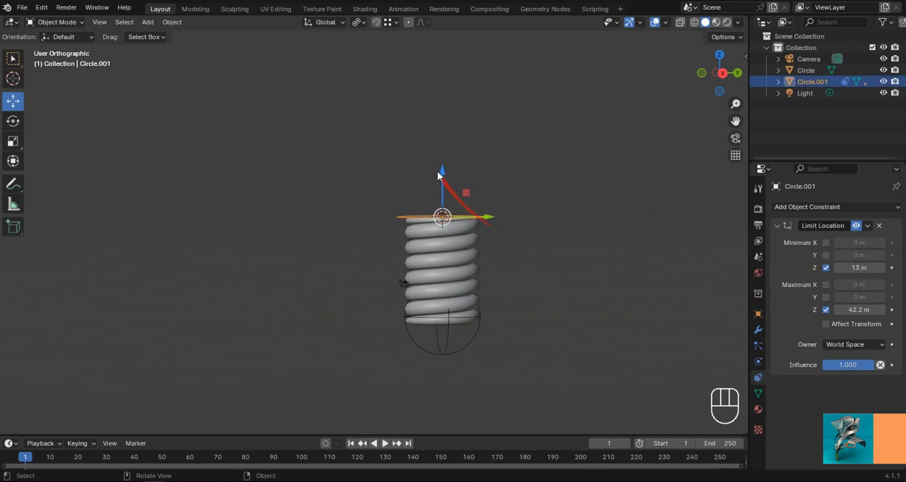
Step: Test the limited stretch by moving the circle up along Z, first about 6.1 m and again about 42.3 m
drag(437, 171, 485, 124)
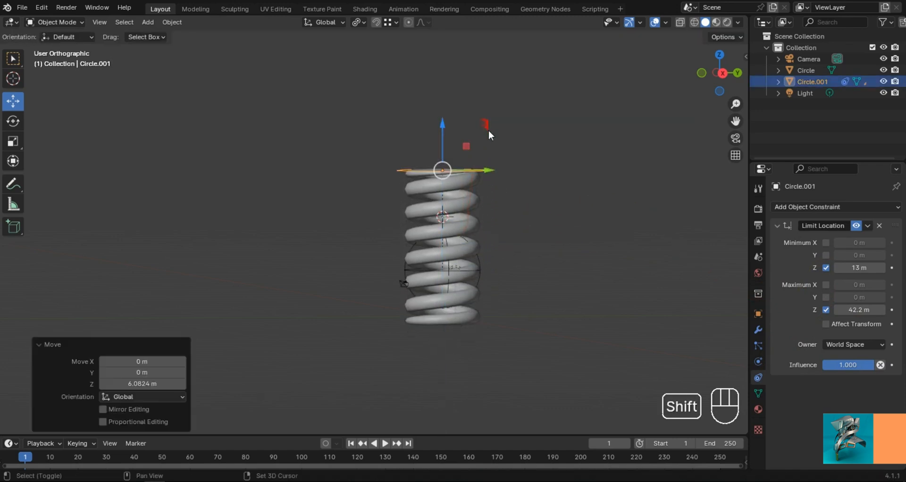
shift+middle_drag(489, 130, 466, 230)
scroll(443, 253, down, 4)
shift+middle_drag(489, 283, 471, 341)
drag(378, 260, 486, 108)
Step: Enter Edit Mode on the circle and extrude its outline at the spring's upper end
scroll(415, 216, up, 2)
middle_drag(415, 216, 424, 219)
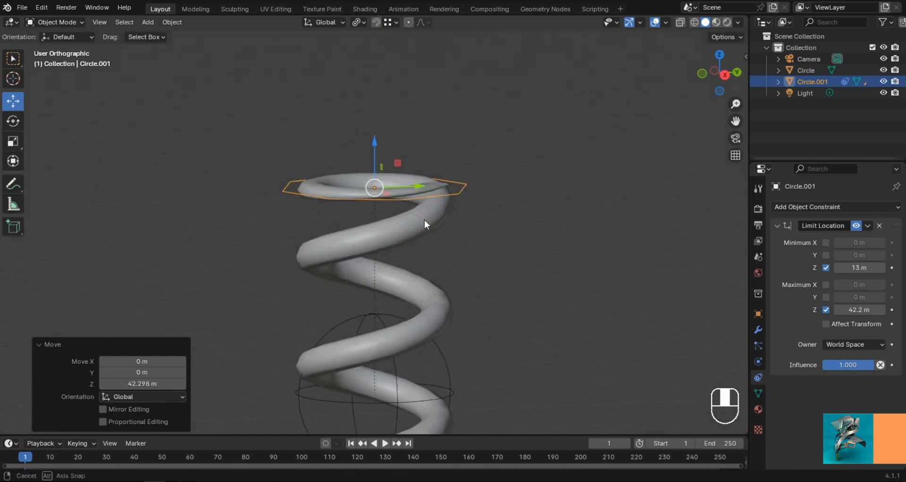
key(Tab)
key(e)
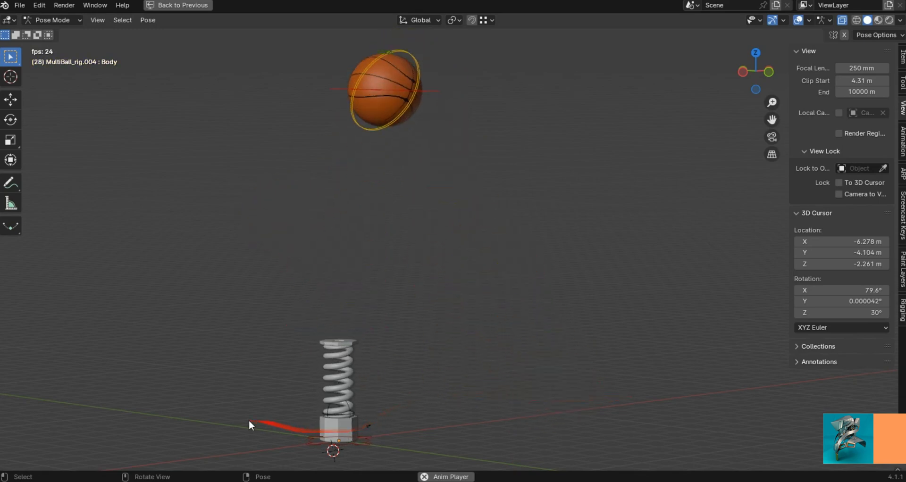
Step: Examine the playing animation of the basketball and the finished spring from several angles
middle_drag(244, 420, 385, 431)
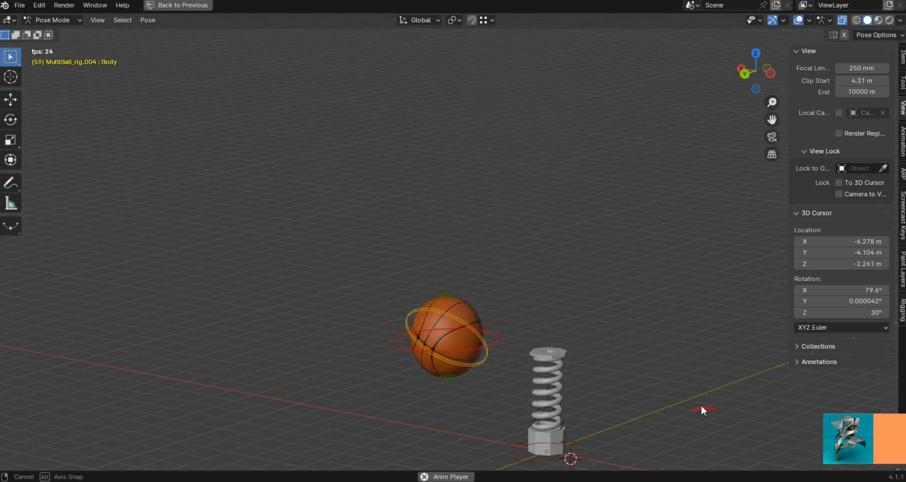
middle_drag(702, 406, 765, 383)
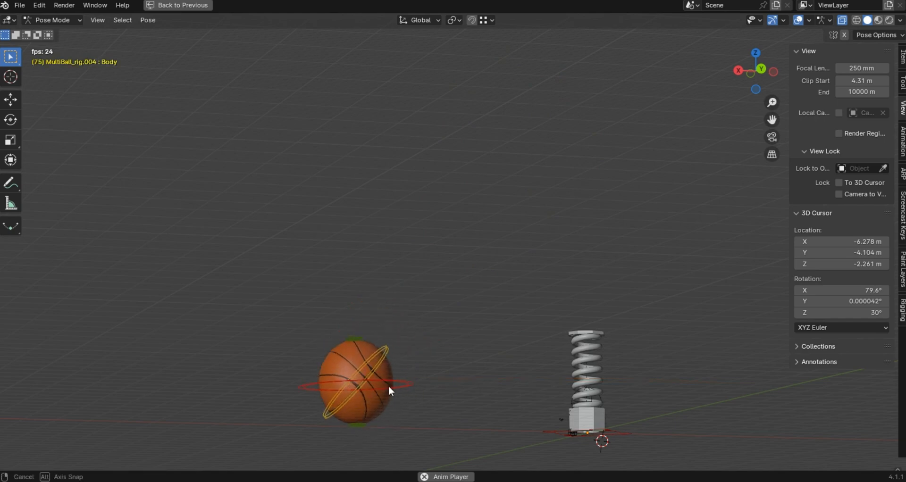
middle_drag(389, 386, 551, 388)
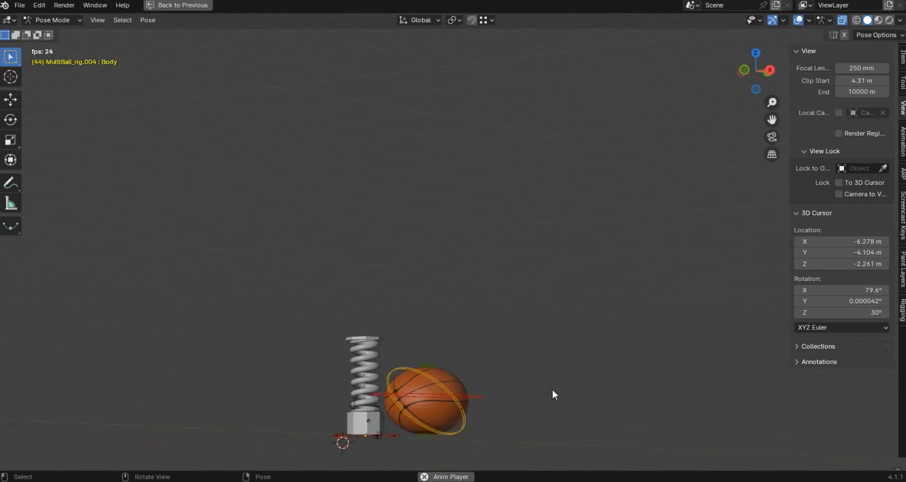